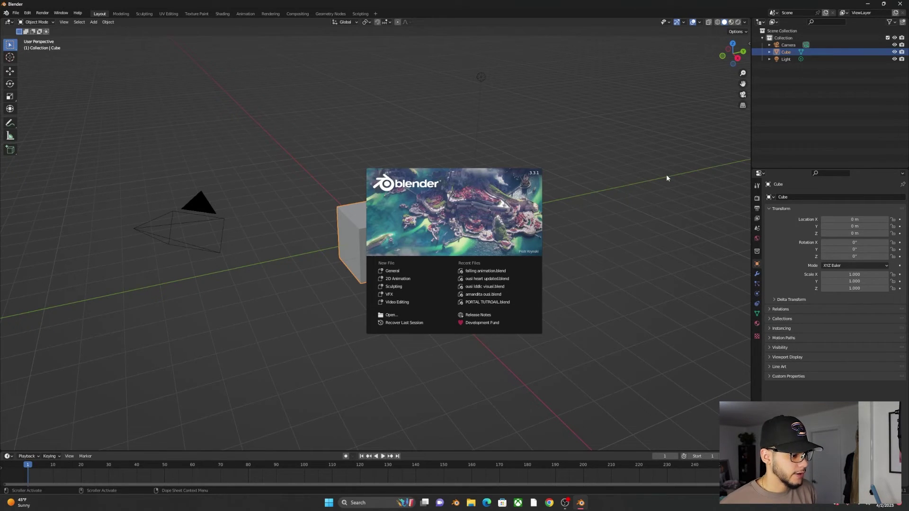
# Dismiss the splash screen and delete the default camera, cube and light
pyautogui.click(505, 157)
pyautogui.moveTo(151, 119); pyautogui.dragTo(593, 305)
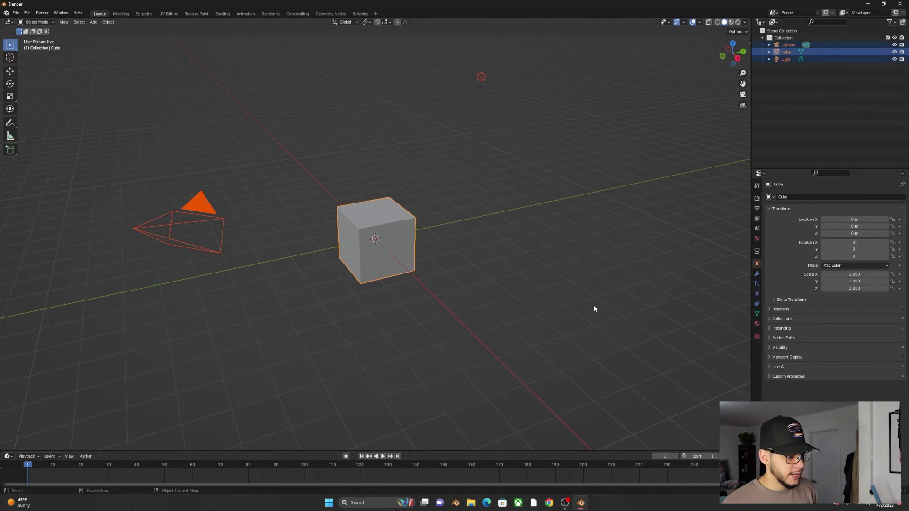
pyautogui.press('Delete')
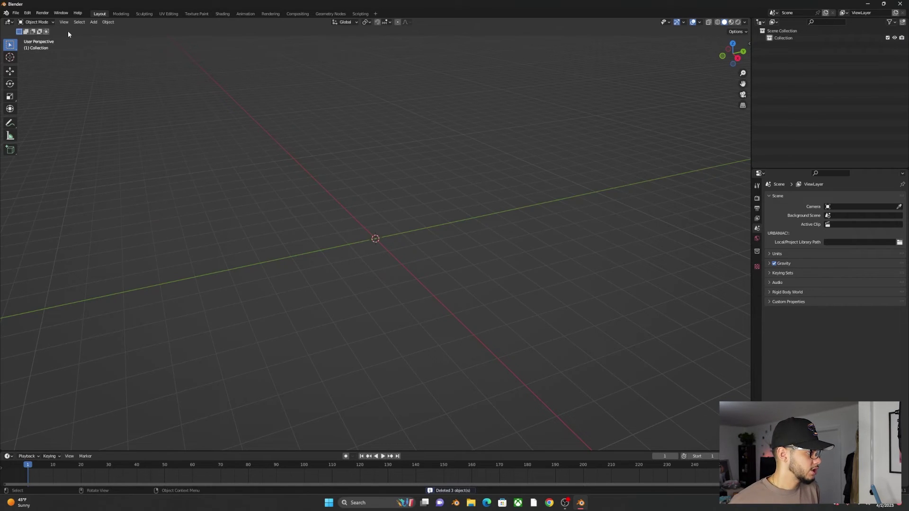
pyautogui.click(6, 12)
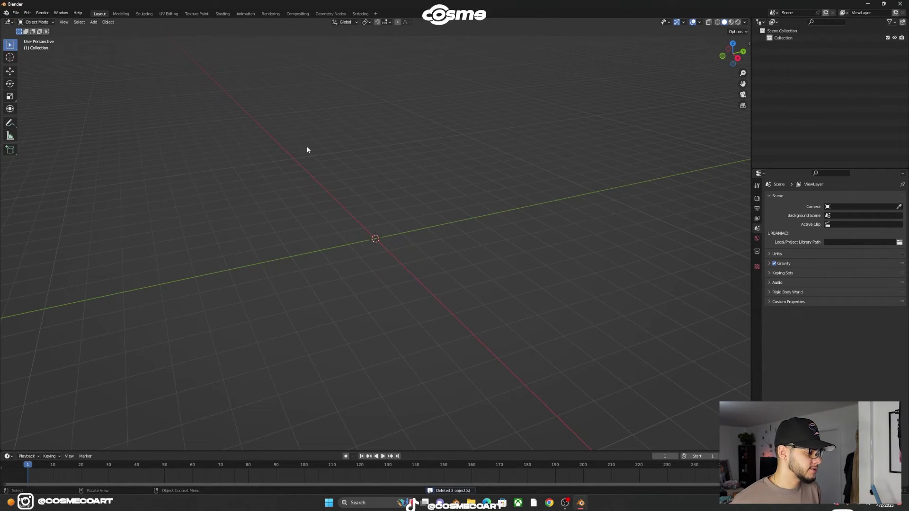
# Import cos logo.svg as Scalable Vector Graphics from the Extreme SSD (F:) drive, filtering its files by "cos"
pyautogui.hotkey('shift', 'a')
pyautogui.moveTo(352, 216)
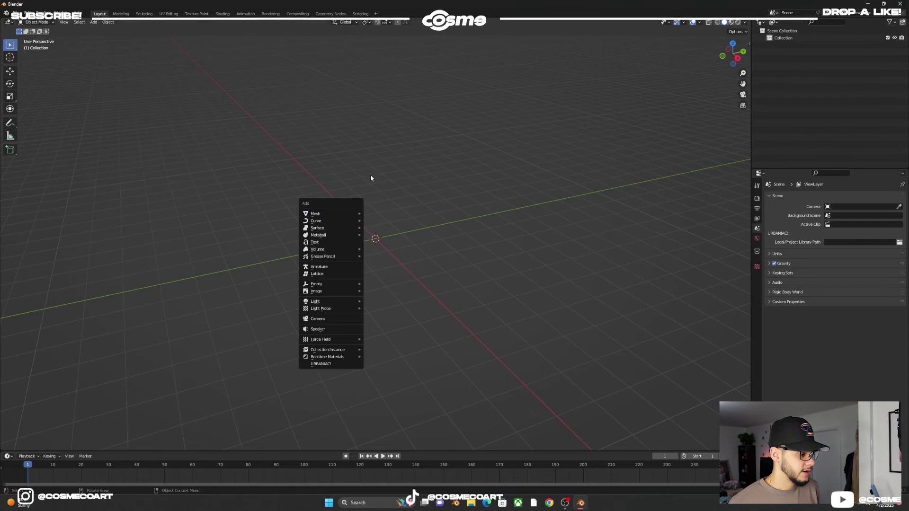
pyautogui.click(15, 12)
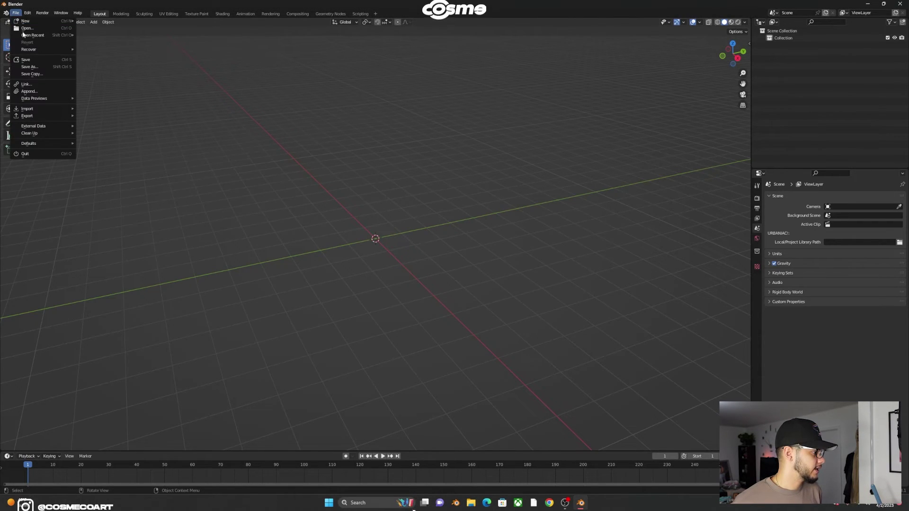
pyautogui.moveTo(56, 116)
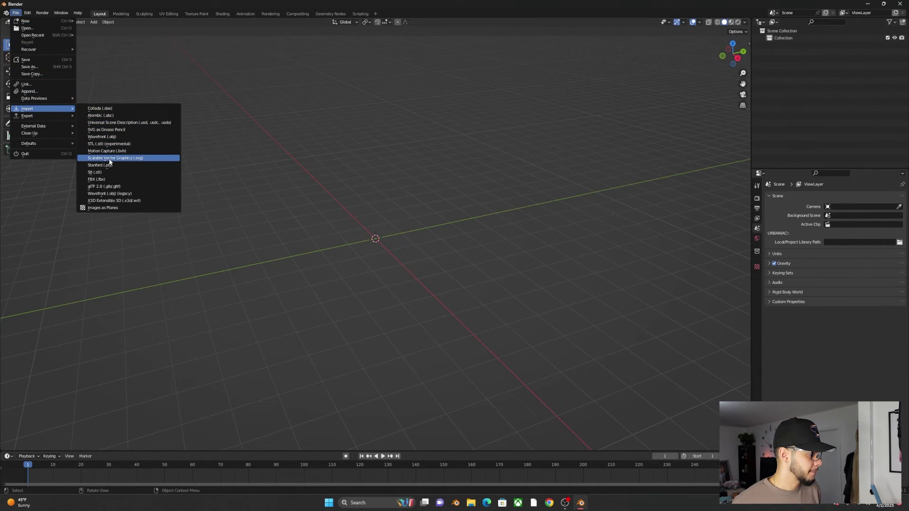
pyautogui.click(109, 162)
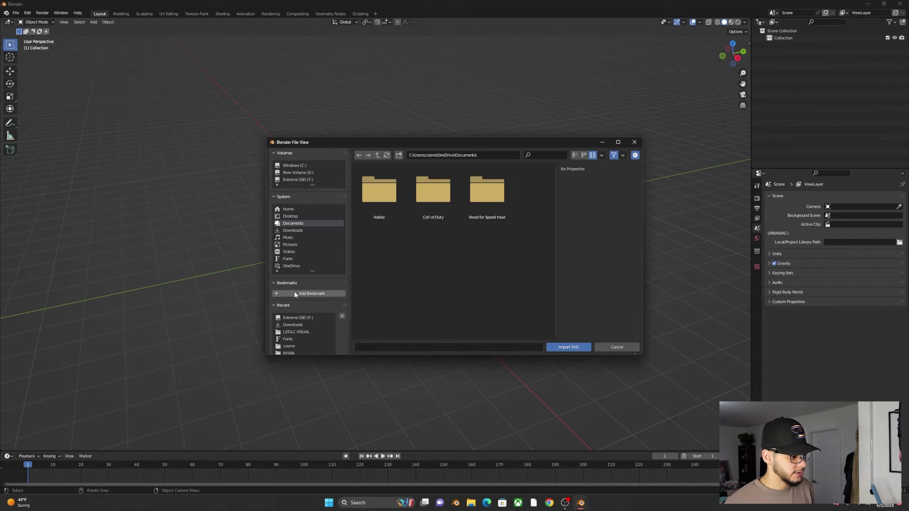
pyautogui.click(299, 318)
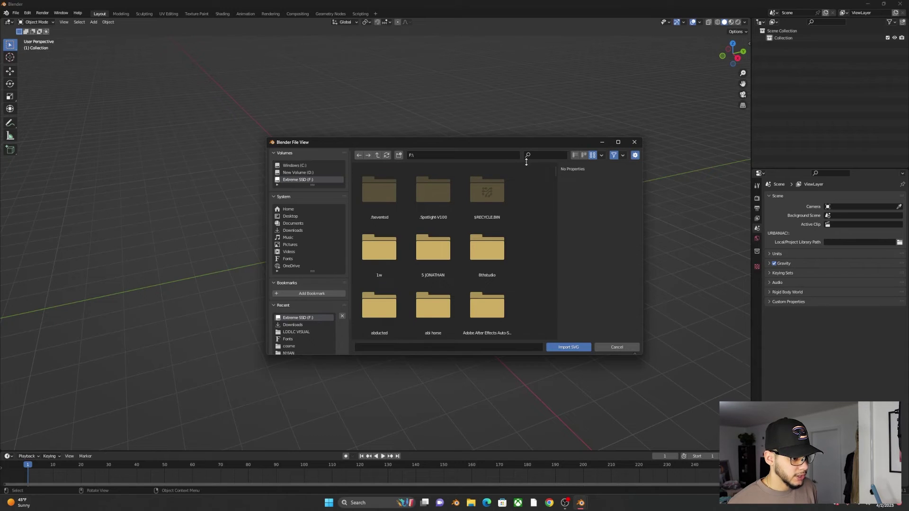
pyautogui.write('cos')
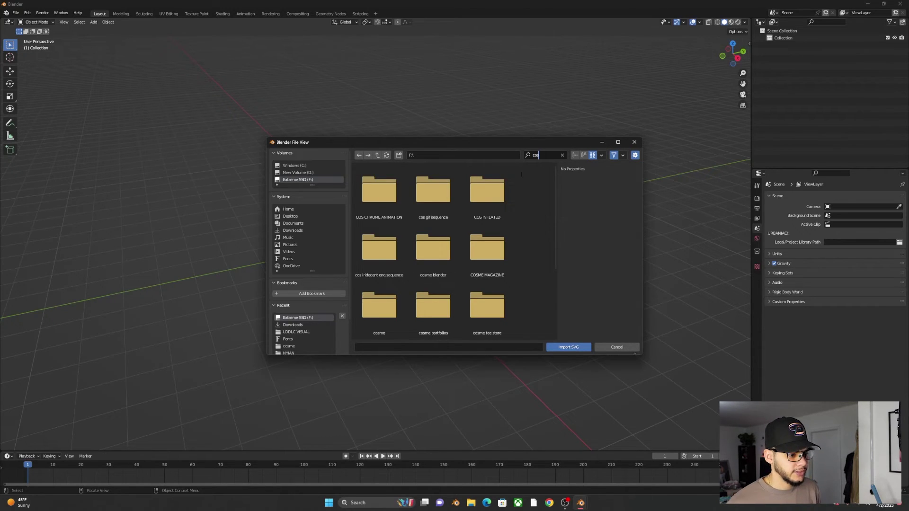
pyautogui.scroll(-5, 530, 197)
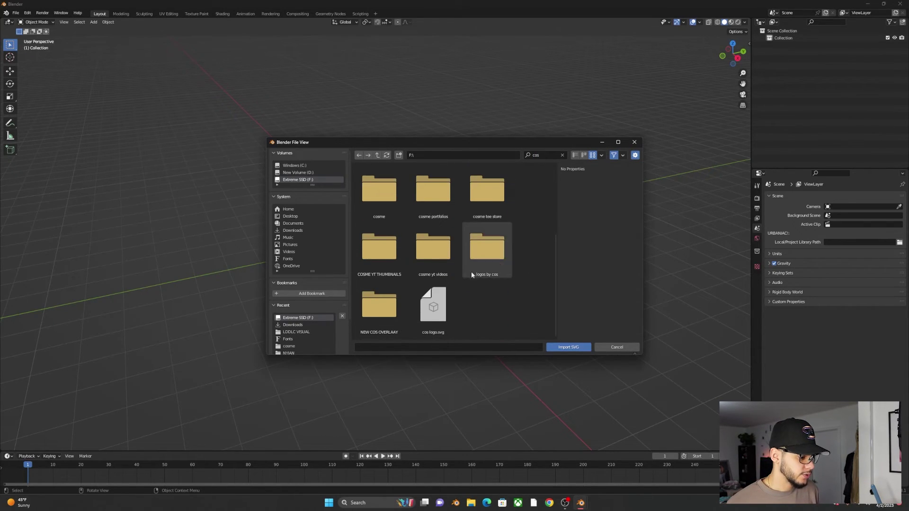
pyautogui.doubleClick(448, 296)
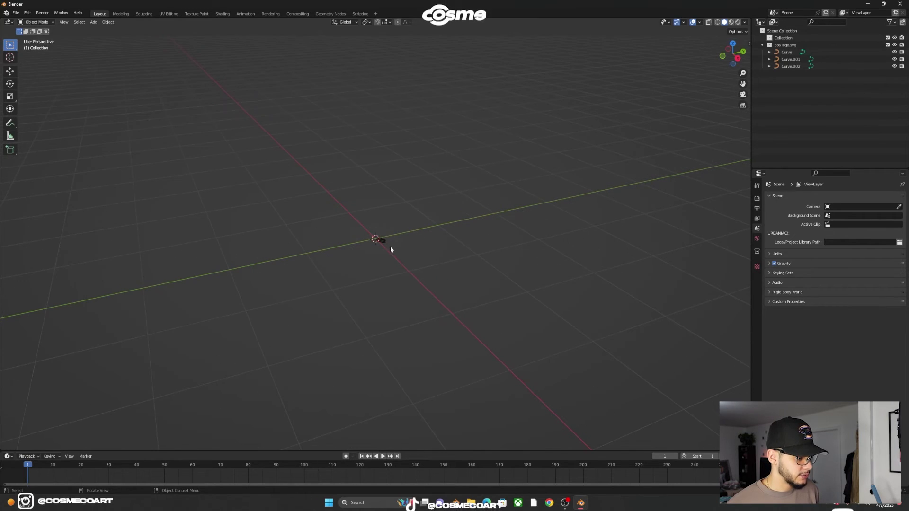
# Join the three imported logo curves into a single object
pyautogui.scroll(3, 413, 263)
pyautogui.moveTo(413, 264); pyautogui.dragTo(443, 257, button='middle')
pyautogui.click(420, 248)
pyautogui.keyDown('shift'); pyautogui.click(410, 241); pyautogui.keyUp('shift')
pyautogui.keyDown('shift'); pyautogui.click(401, 234); pyautogui.keyUp('shift')
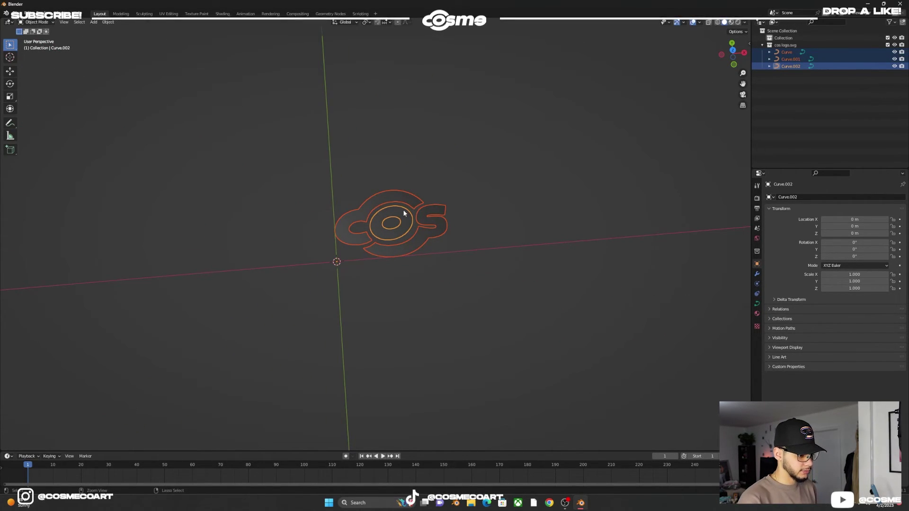
pyautogui.hotkey('ctrl', 'j')
pyautogui.click(445, 155)
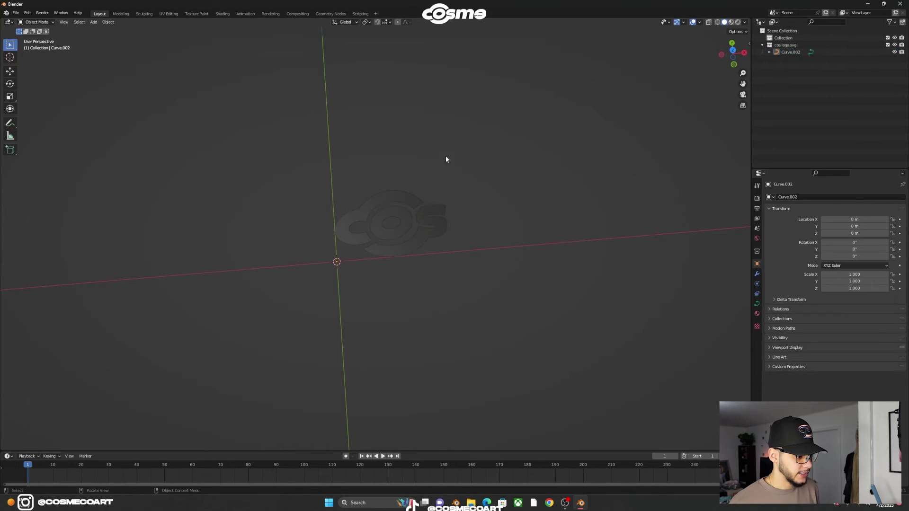
# Rotate the joined logo 90° about the X axis so it stands upright
pyautogui.click(415, 217)
pyautogui.press('g')
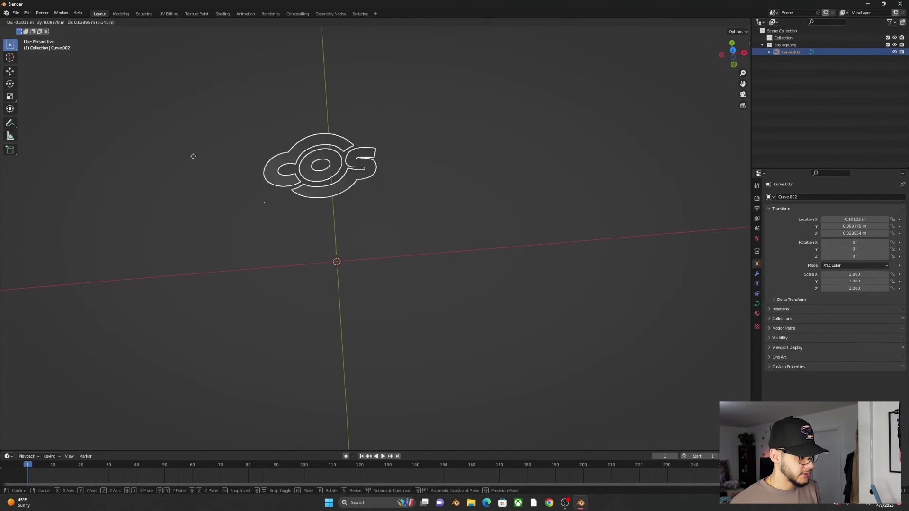
pyautogui.rightClick(378, 171)
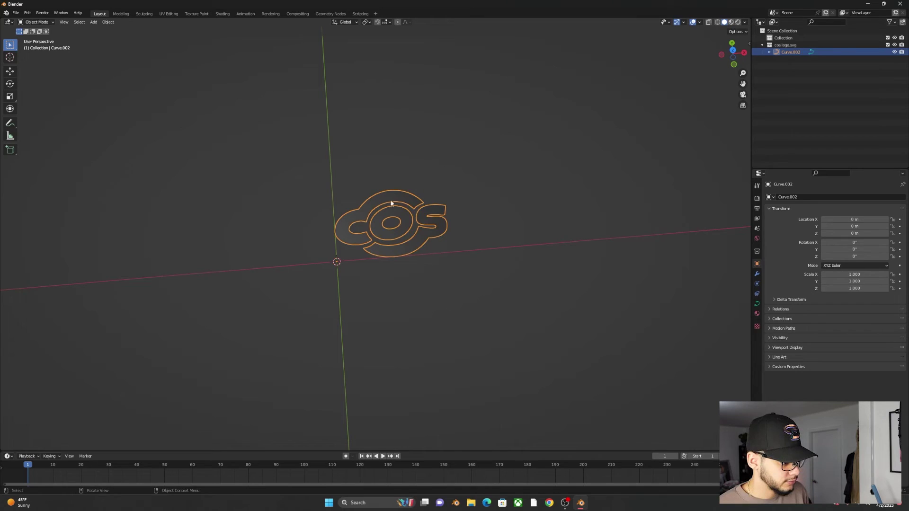
pyautogui.scroll(-2, 437, 203)
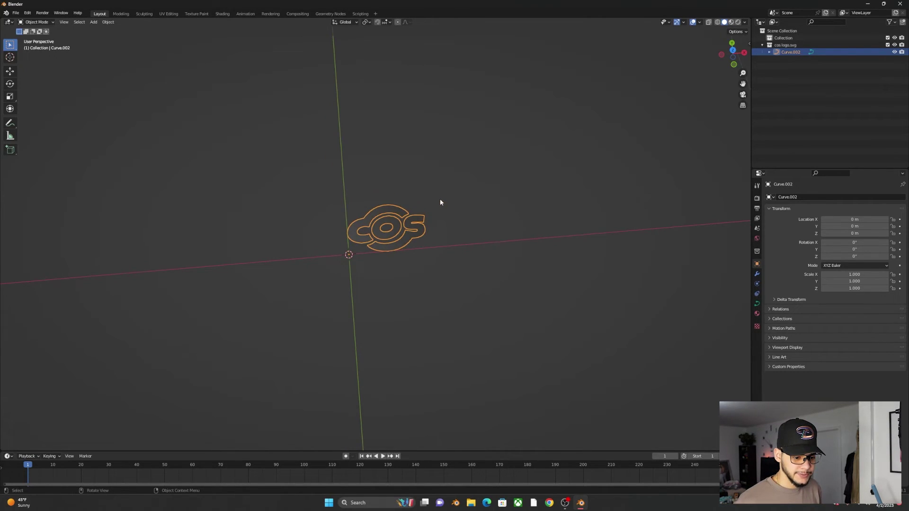
pyautogui.moveTo(476, 204); pyautogui.dragTo(466, 203, button='middle')
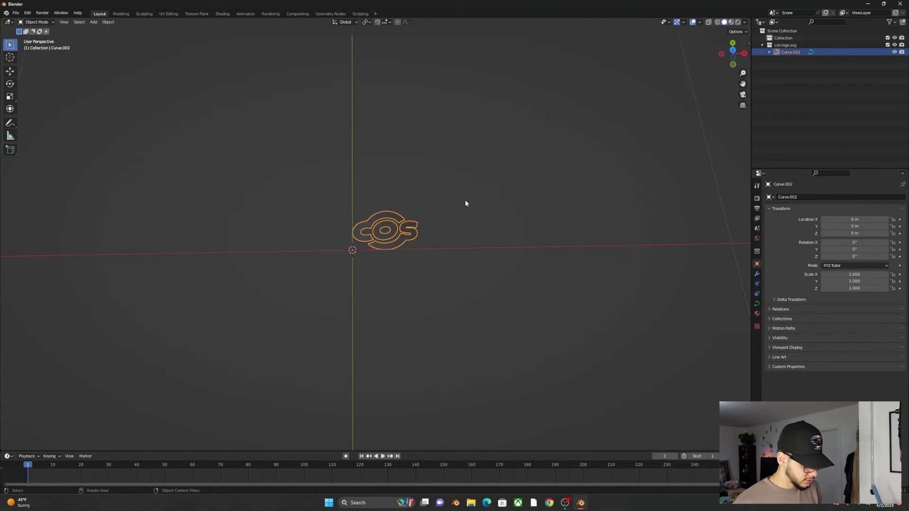
pyautogui.write('rx90')
pyautogui.press('Return')
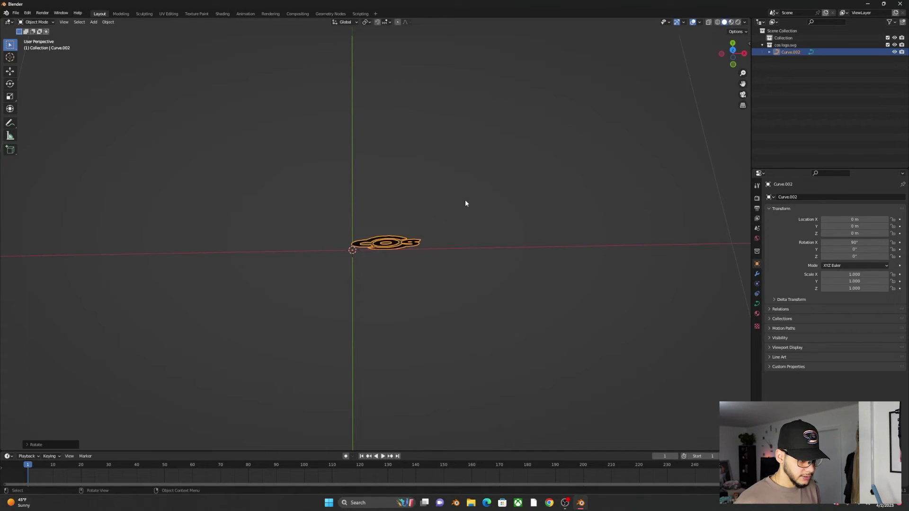
# Centre the logo horizontally over the world origin in front view, moving it to about -0.087 m in X
pyautogui.moveTo(463, 197); pyautogui.dragTo(448, 169, button='middle')
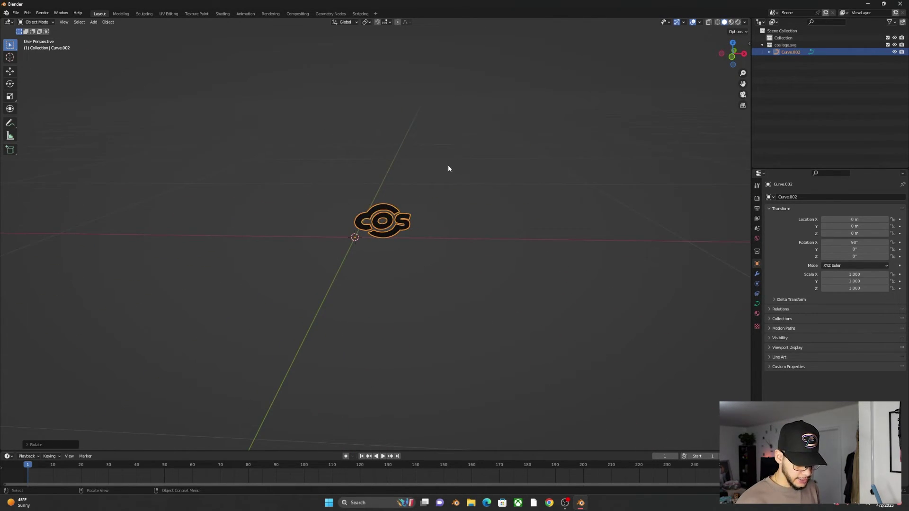
pyautogui.press('KP_1')
pyautogui.press('g')
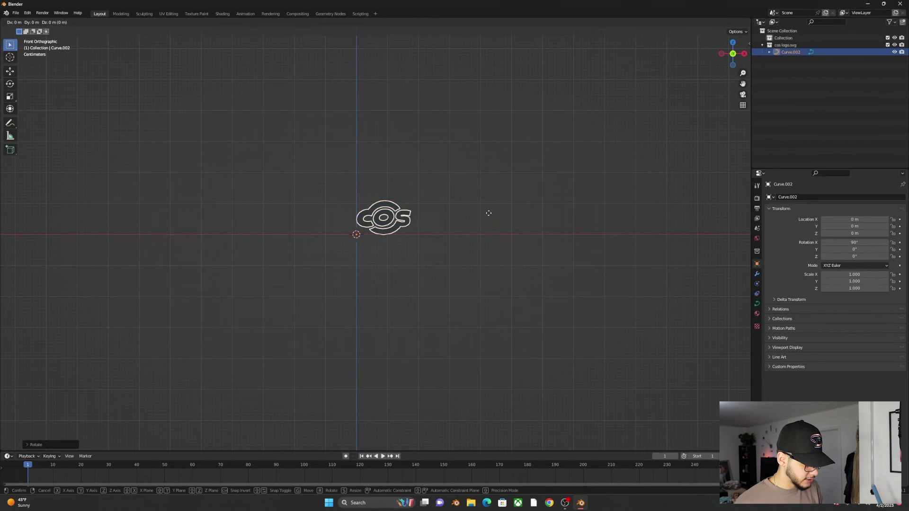
pyautogui.click(460, 217)
pyautogui.click(408, 199)
pyautogui.click(376, 213)
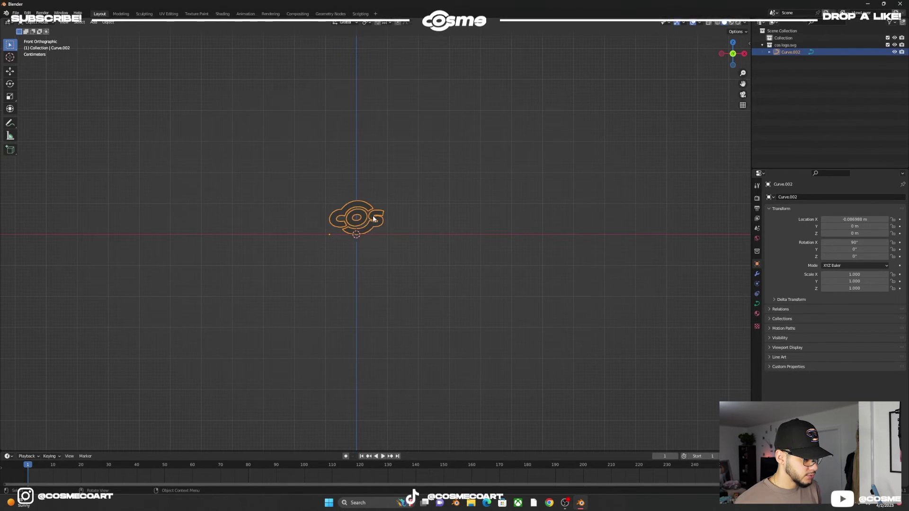
# Set the logo's origin to its geometry
pyautogui.rightClick(361, 218)
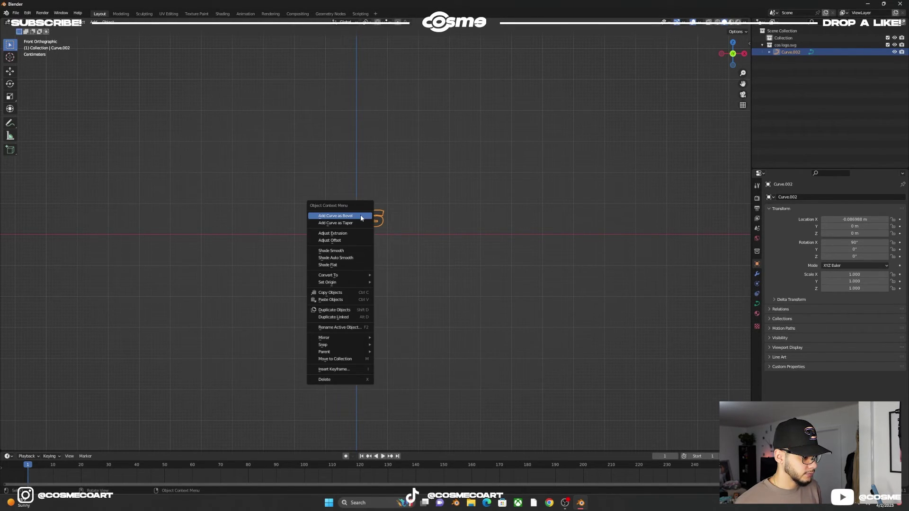
pyautogui.moveTo(359, 282)
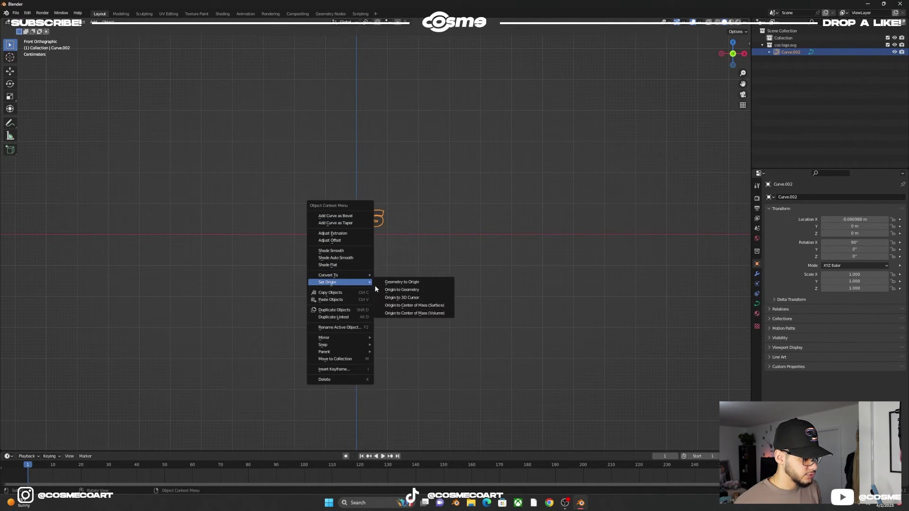
pyautogui.click(402, 290)
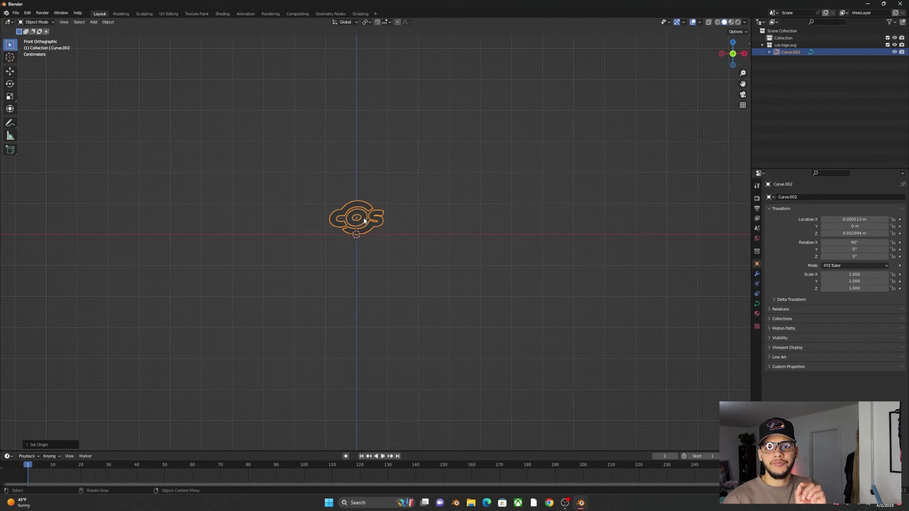
# Give the logo curve depth with a geometry extrusion of 0.017 m
pyautogui.moveTo(329, 182); pyautogui.dragTo(350, 178, button='middle')
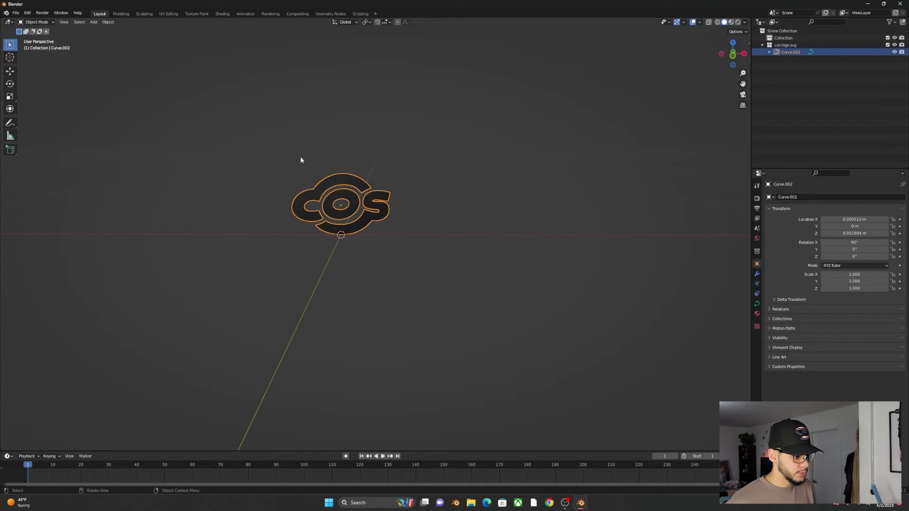
pyautogui.click(756, 304)
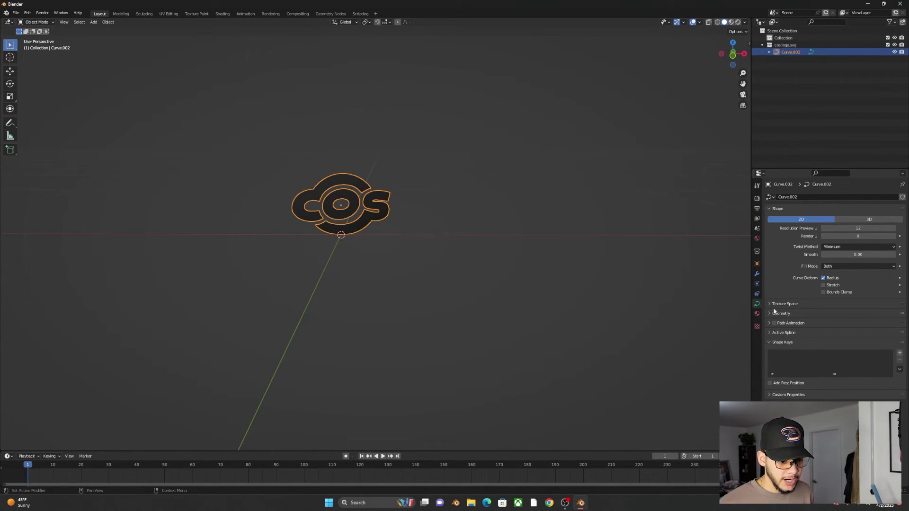
pyautogui.click(769, 314)
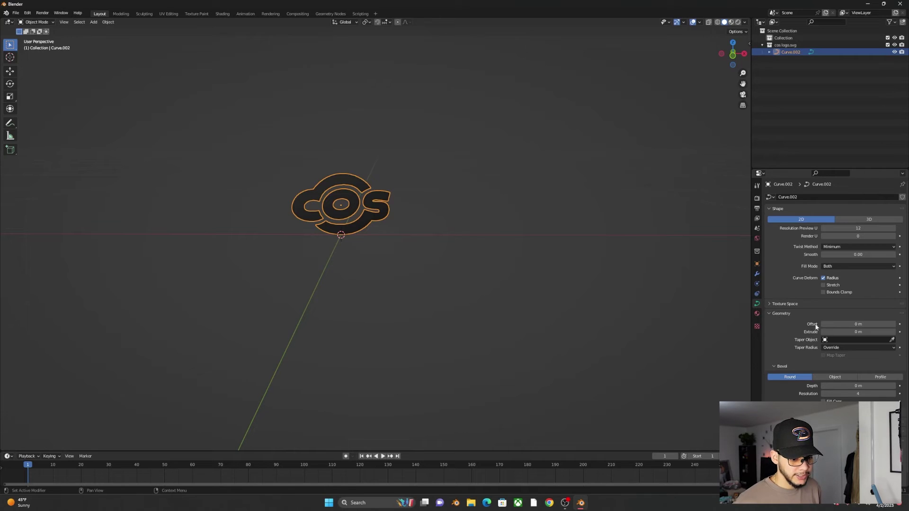
pyautogui.moveTo(858, 332); pyautogui.dragTo(872, 332)
pyautogui.moveTo(635, 314); pyautogui.dragTo(430, 289, button='middle')
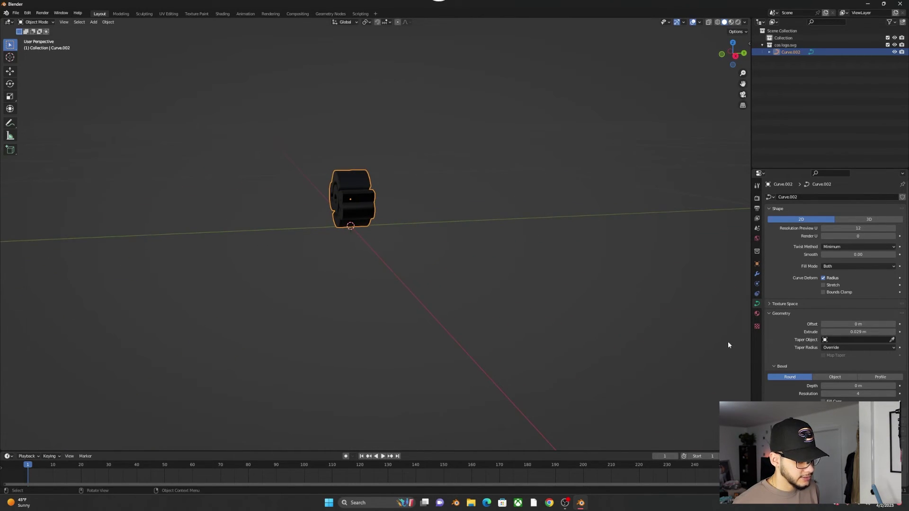
pyautogui.moveTo(843, 333); pyautogui.dragTo(829, 333)
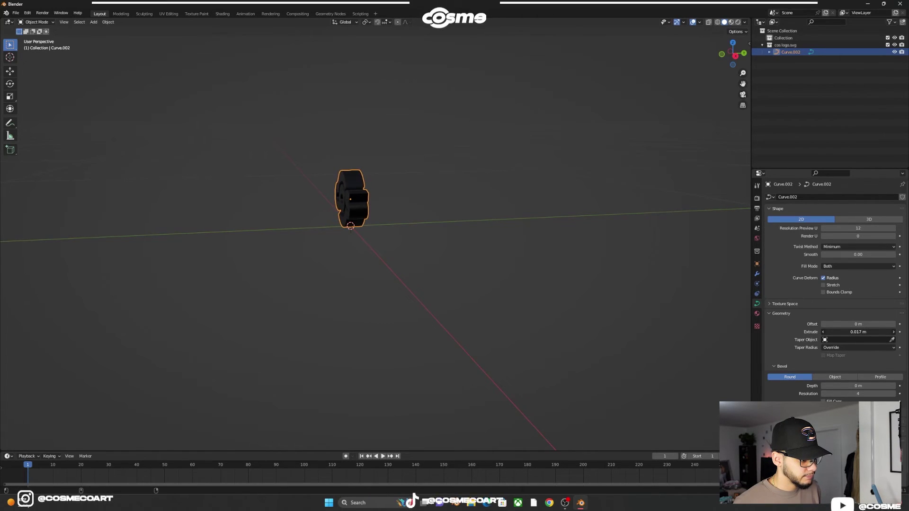
# Convert the extruded logo curve to a mesh
pyautogui.scroll(2, 431, 269)
pyautogui.moveTo(421, 269); pyautogui.dragTo(647, 328, button='middle')
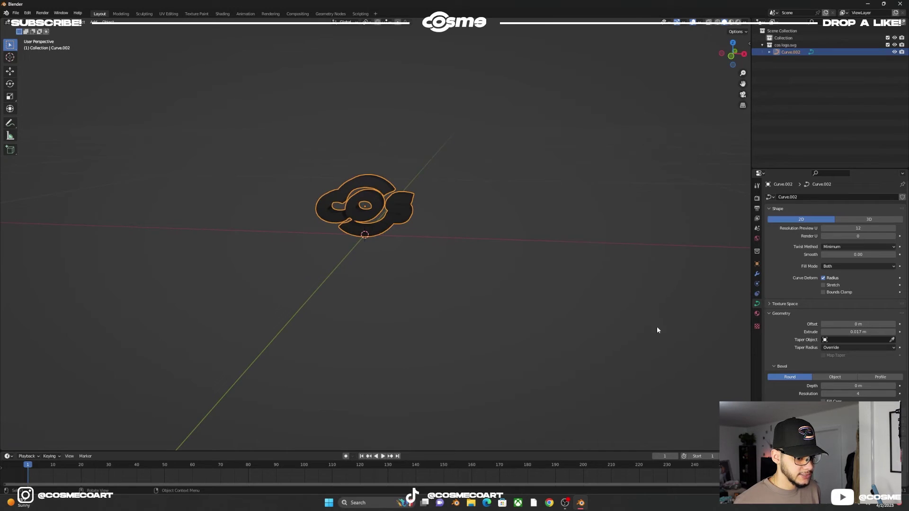
pyautogui.rightClick(401, 223)
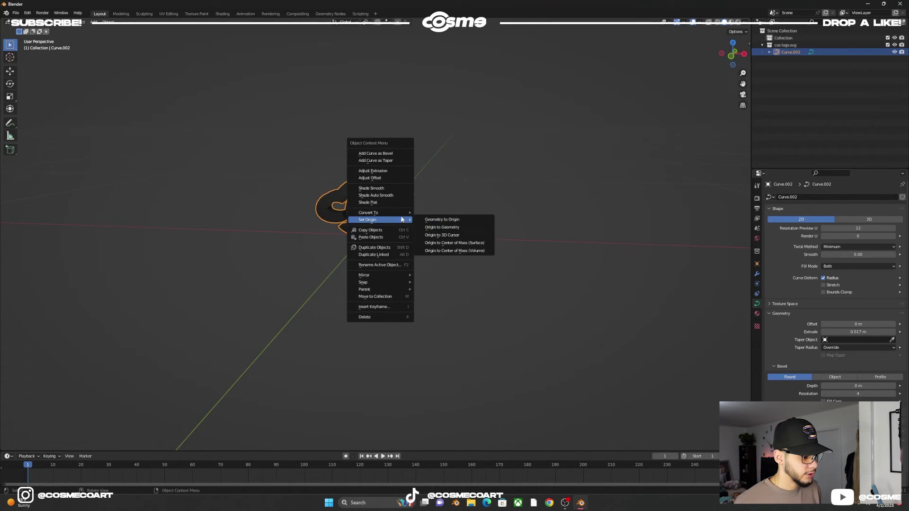
pyautogui.click(457, 219)
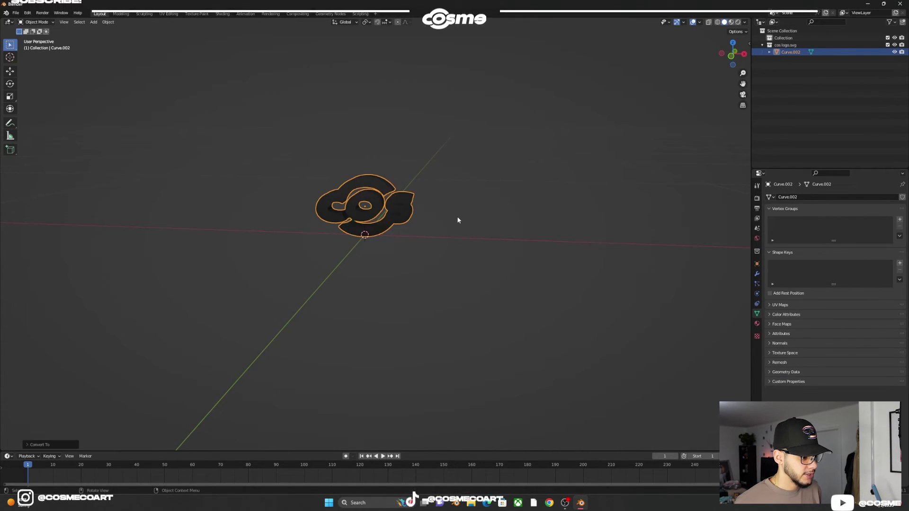
# Raise the logo mesh along the Z axis well above the world origin, then deselect it
pyautogui.click(402, 202)
pyautogui.scroll(3, 442, 216)
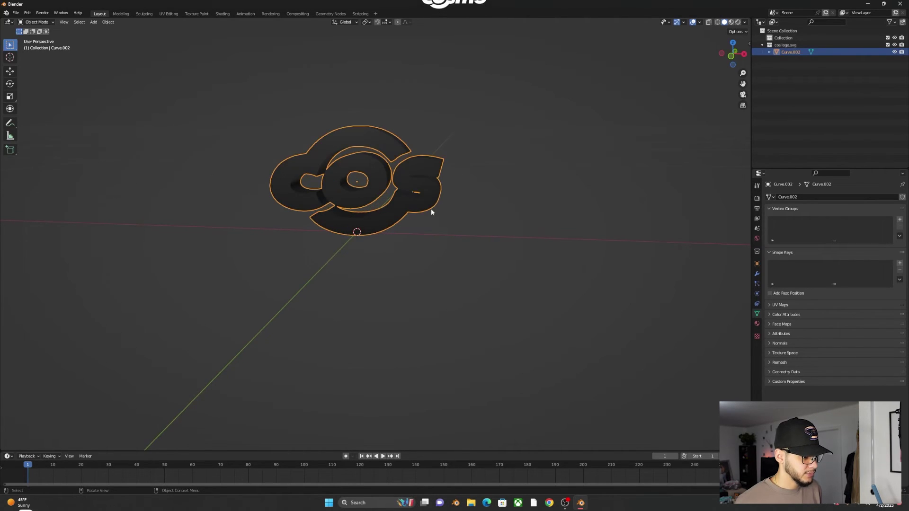
pyautogui.scroll(-3, 462, 221)
pyautogui.press('g')
pyautogui.press('z')
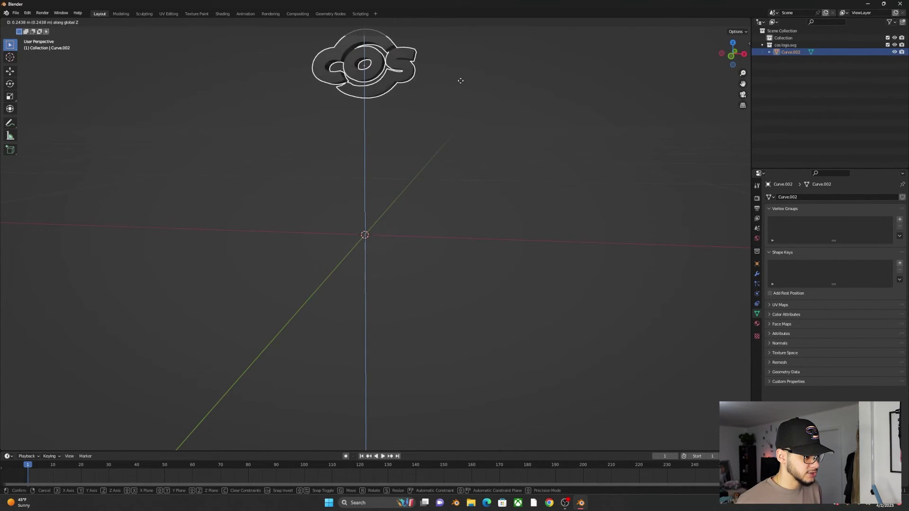
pyautogui.click(455, 76)
pyautogui.scroll(-2, 439, 101)
pyautogui.moveTo(439, 102); pyautogui.dragTo(441, 126, button='middle')
pyautogui.press('g')
pyautogui.press('z')
pyautogui.click(441, 101)
pyautogui.click(412, 255)
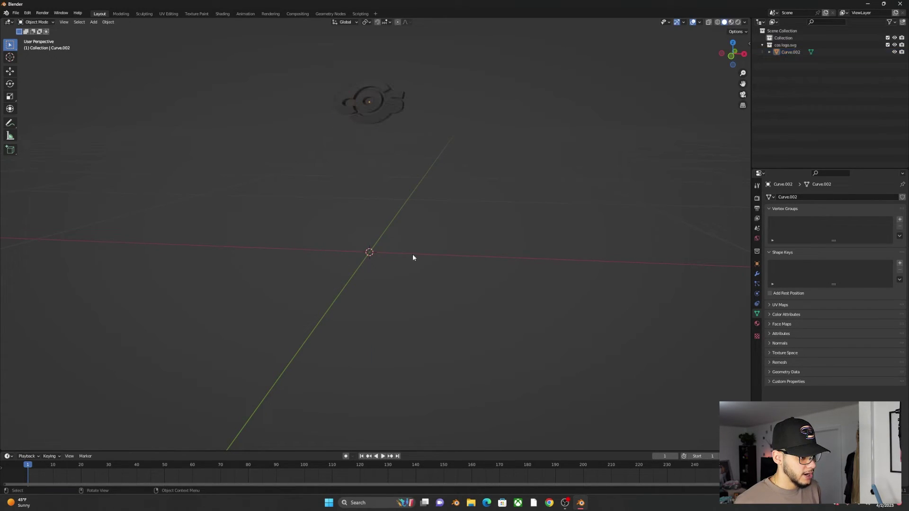
# Add a mesh plane at the world origin beneath the raised logo
pyautogui.hotkey('shift', 'a')
pyautogui.click(428, 257)
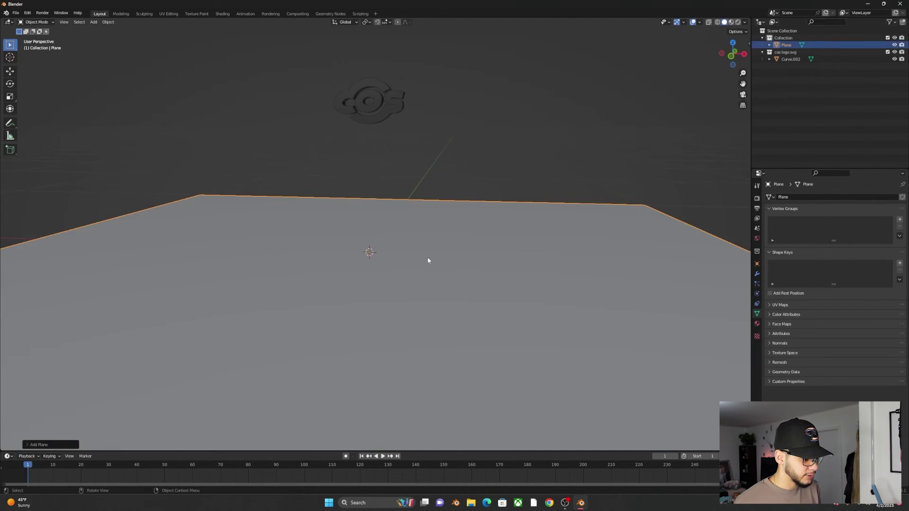
pyautogui.moveTo(434, 258); pyautogui.dragTo(401, 134, button='middle')
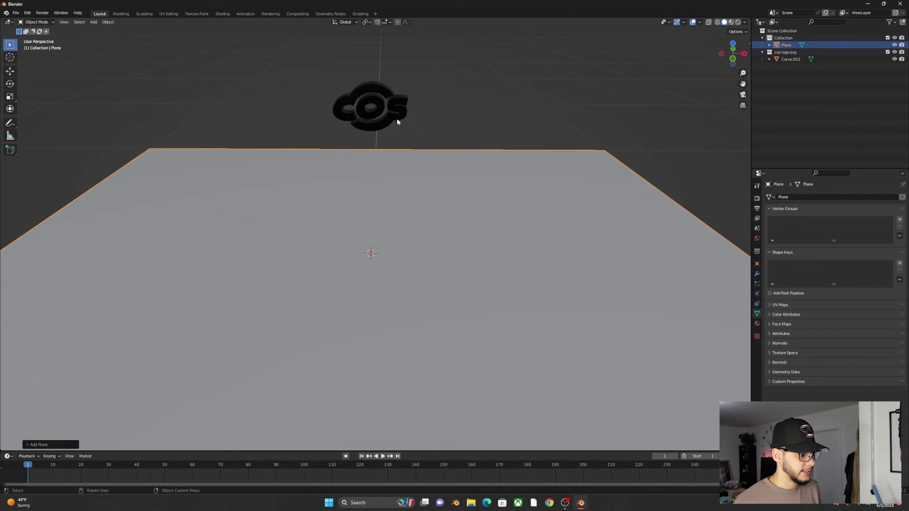
# Give the logo mesh rigid body physics with the Active type, then deselect it
pyautogui.click(397, 118)
pyautogui.moveTo(397, 181); pyautogui.dragTo(398, 174, button='middle')
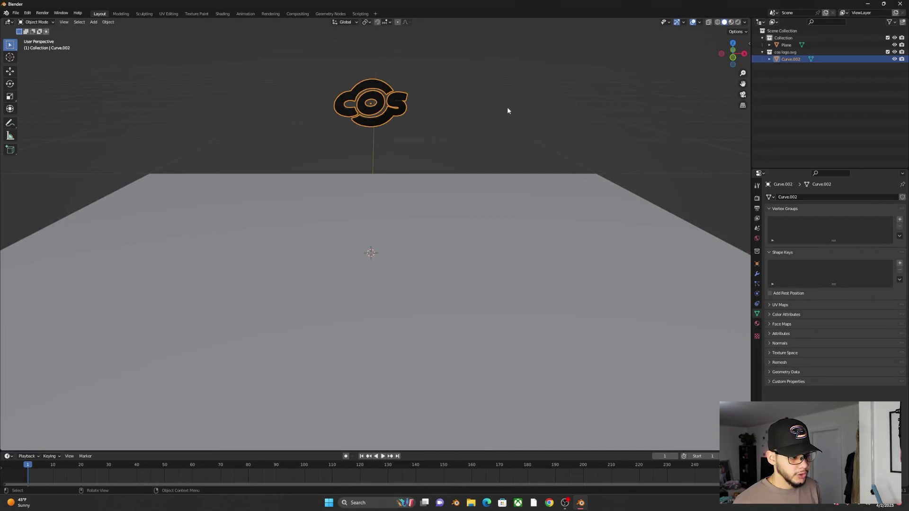
pyautogui.click(757, 294)
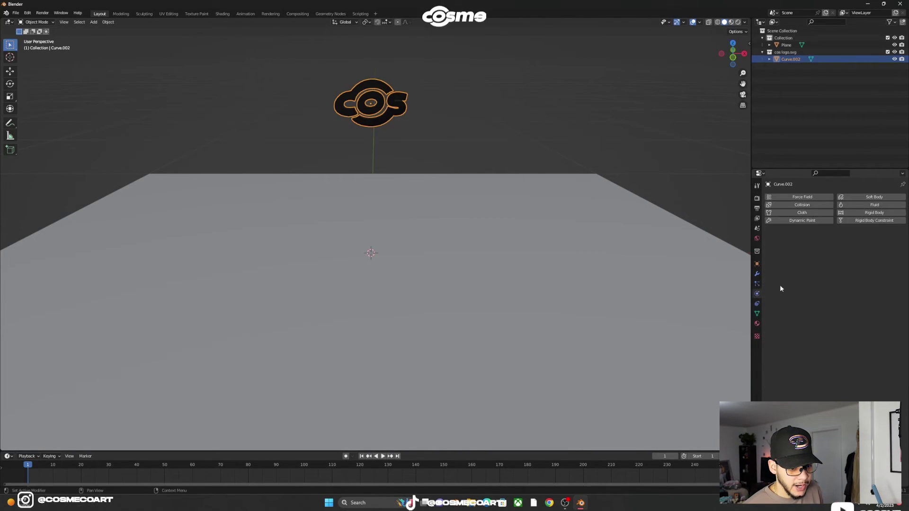
pyautogui.click(887, 213)
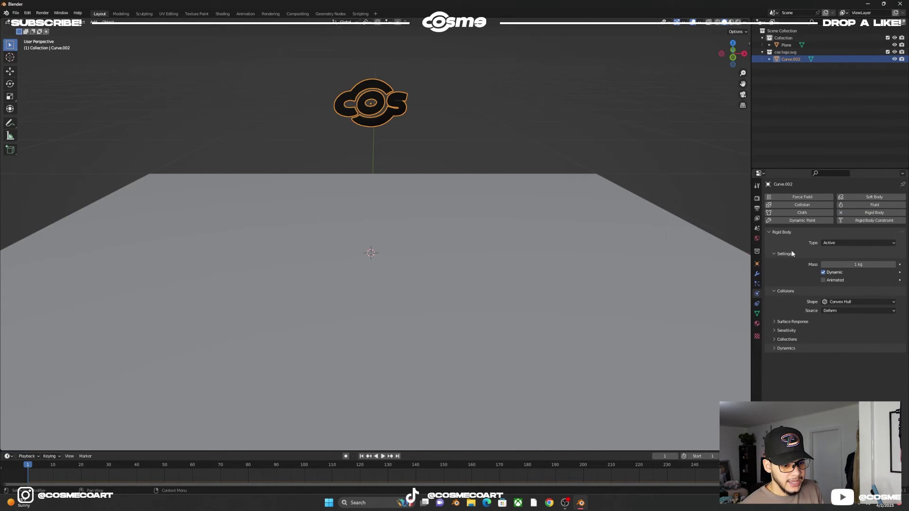
pyautogui.click(465, 125)
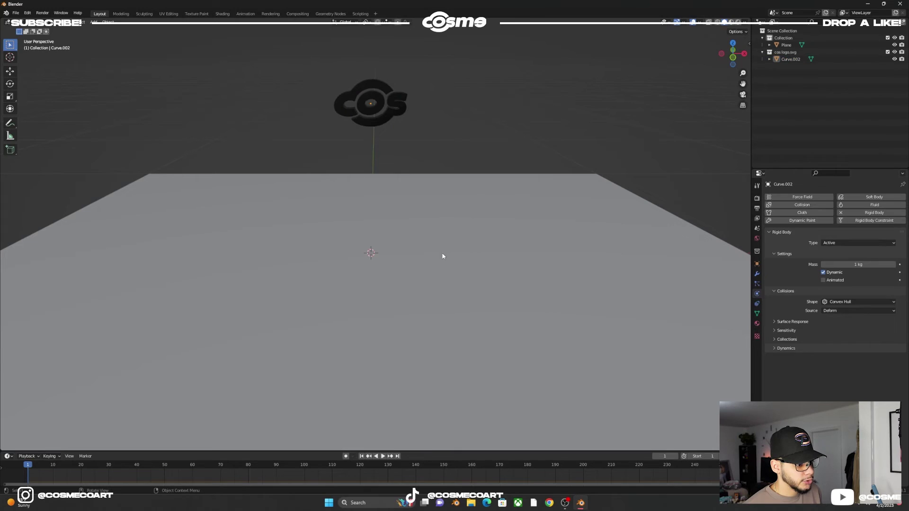
# Give the plane rigid body physics with its type set to Passive, then deselect it
pyautogui.click(442, 253)
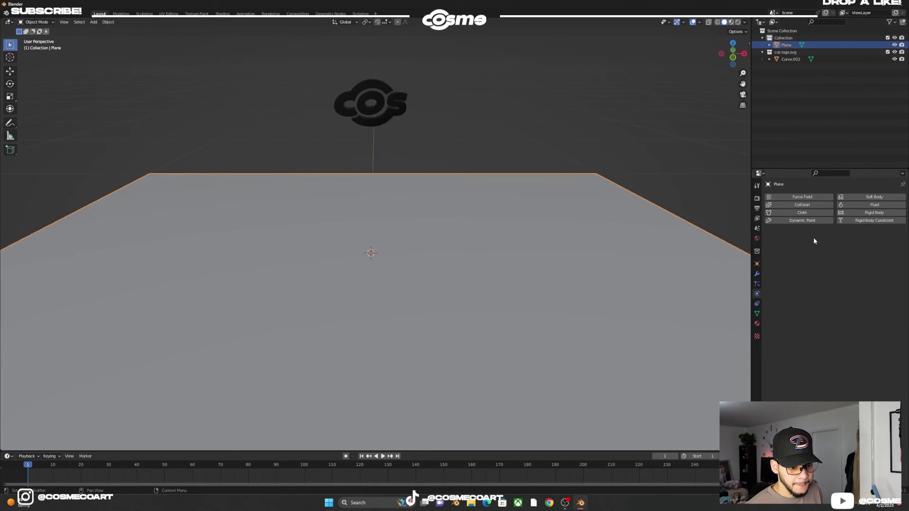
pyautogui.click(859, 212)
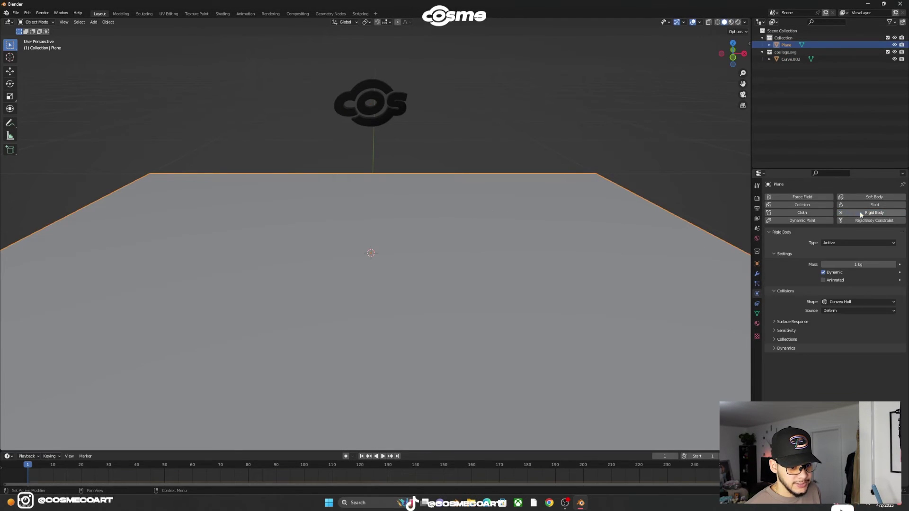
pyautogui.click(852, 243)
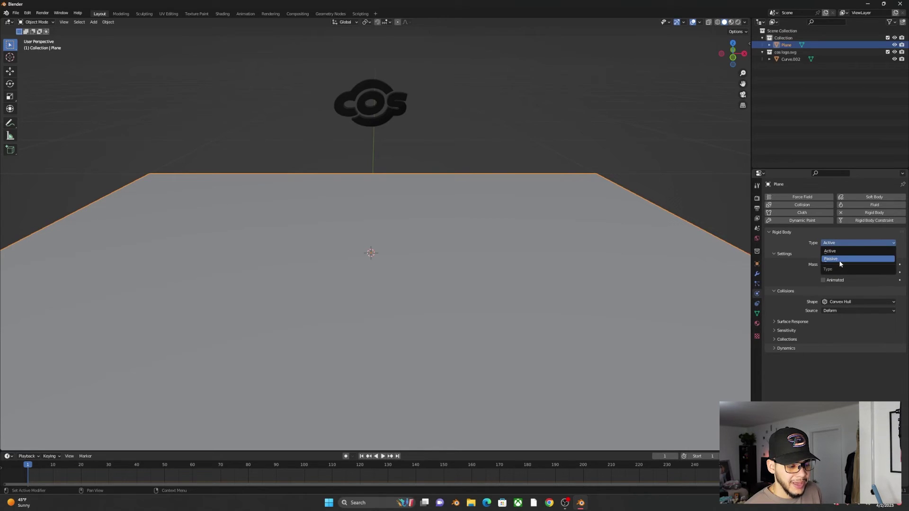
pyautogui.click(840, 259)
pyautogui.click(572, 152)
pyautogui.moveTo(572, 152); pyautogui.dragTo(543, 183, button='middle')
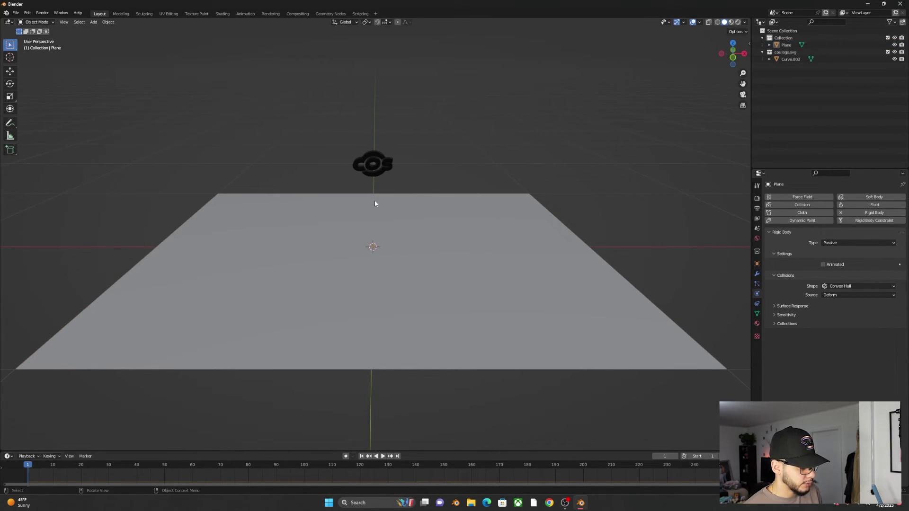
# Play the simulation, then replay it from the start close up to examine how the logo drops onto the plane
pyautogui.press('space')
pyautogui.press('space')
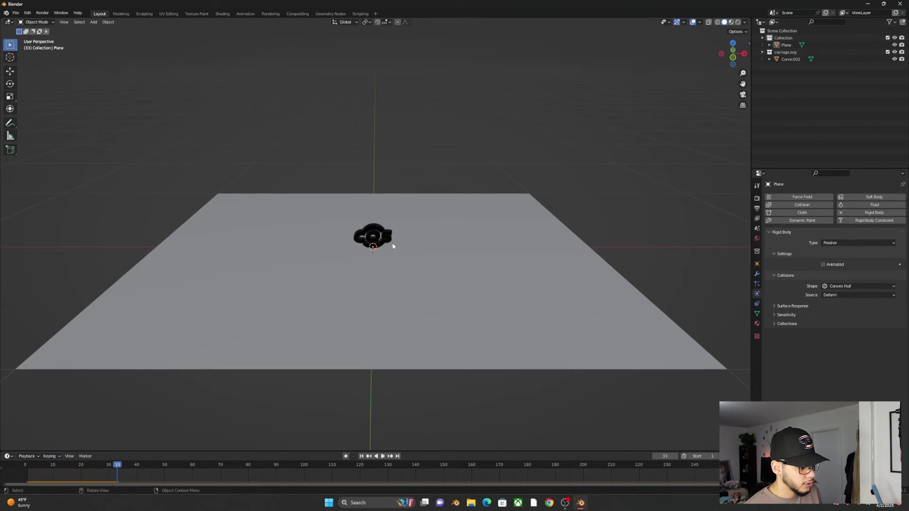
pyautogui.scroll(4, 375, 204)
pyautogui.moveTo(360, 222); pyautogui.dragTo(345, 263, button='middle')
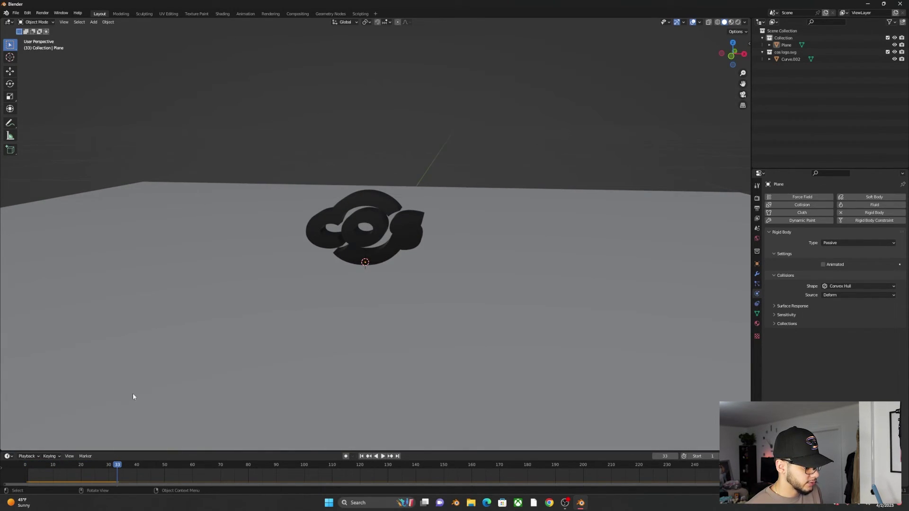
pyautogui.moveTo(116, 470); pyautogui.dragTo(27, 470)
pyautogui.press('space')
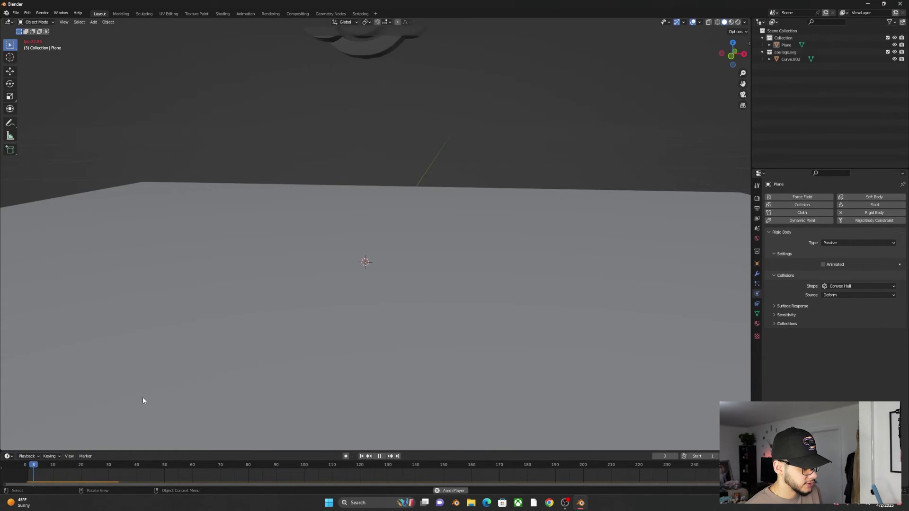
pyautogui.press('space')
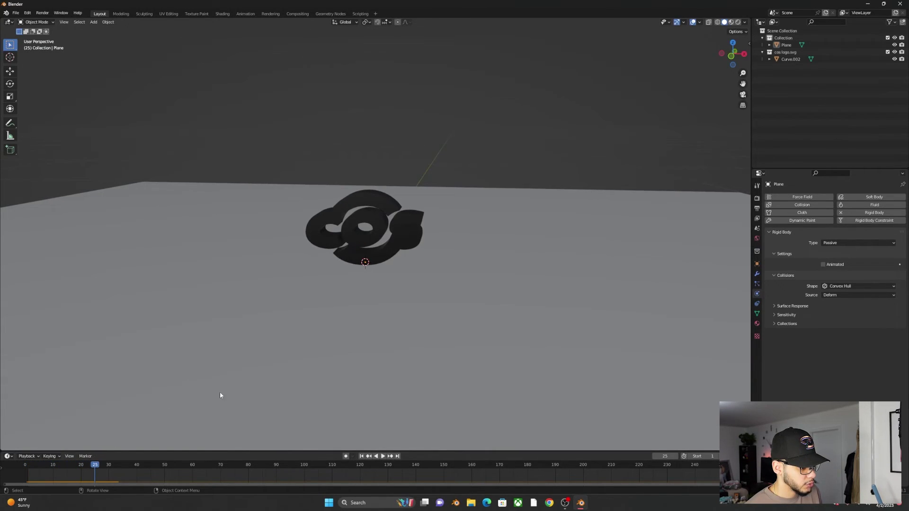
pyautogui.scroll(-3, 236, 374)
# Remove the plane's rigid body and check the logo's fall without it
pyautogui.click(310, 344)
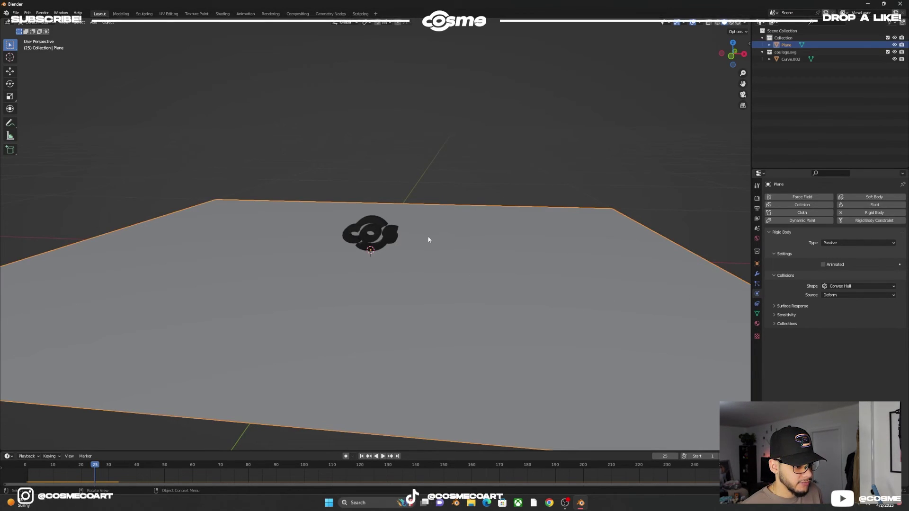
pyautogui.click(841, 212)
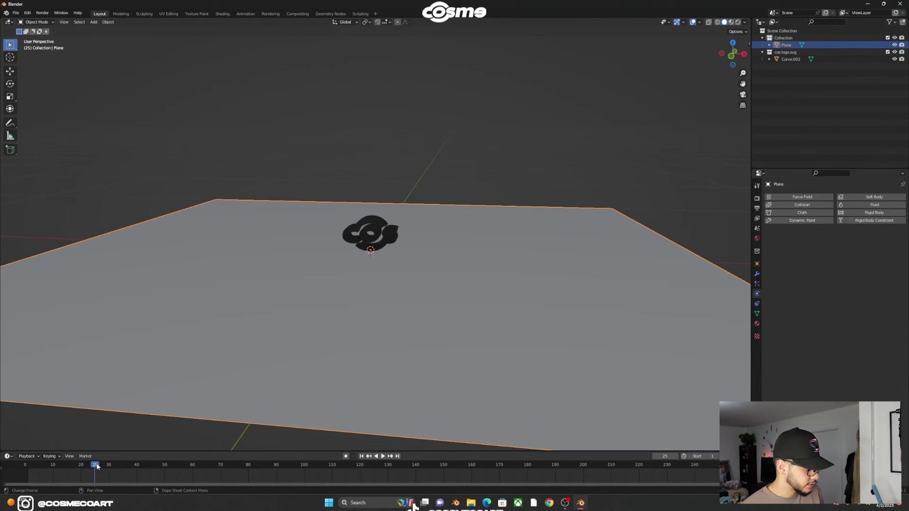
pyautogui.moveTo(98, 463); pyautogui.dragTo(14, 468)
pyautogui.scroll(-8, 163, 379)
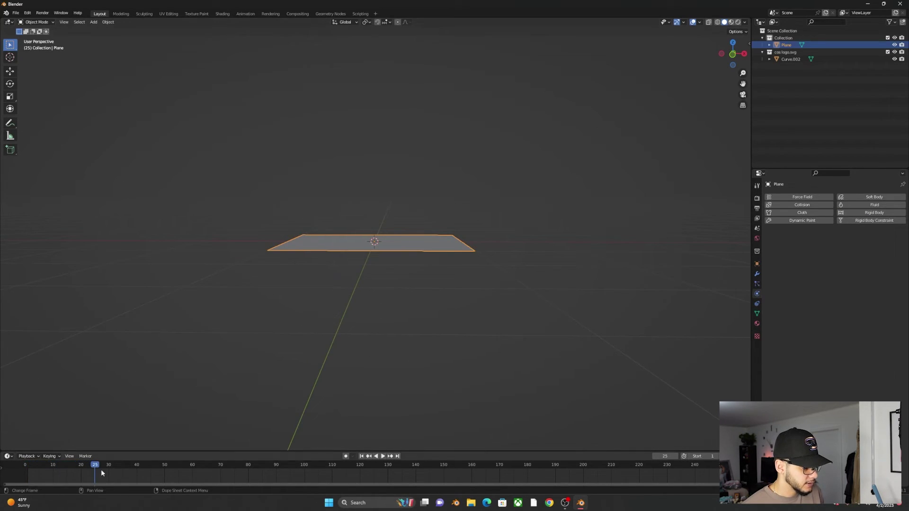
pyautogui.scroll(6, 379, 270)
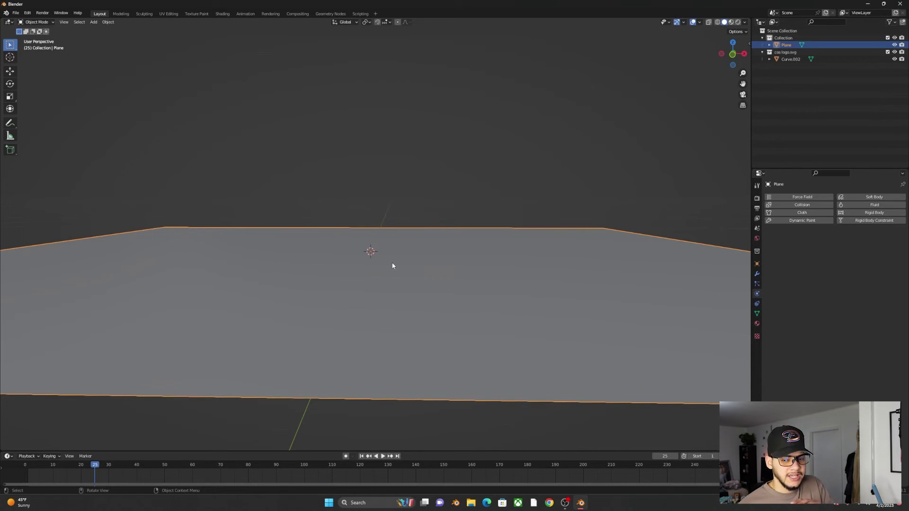
# Restore rigid body physics on the plane and set its type back to Passive
pyautogui.rightClick(720, 273)
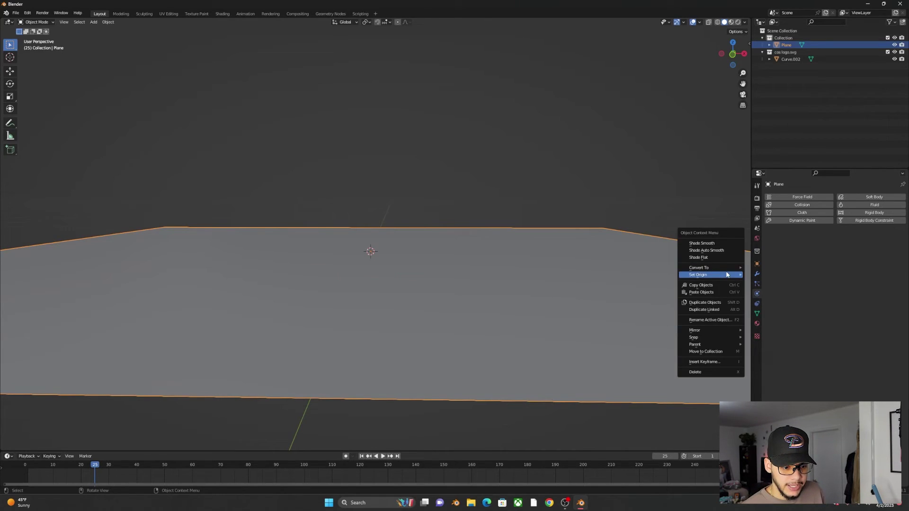
pyautogui.click(856, 212)
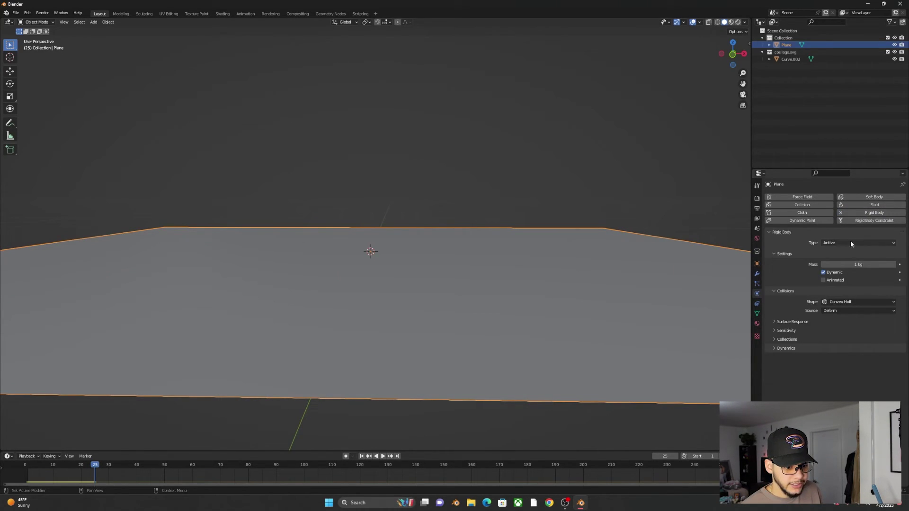
pyautogui.click(850, 242)
pyautogui.click(848, 257)
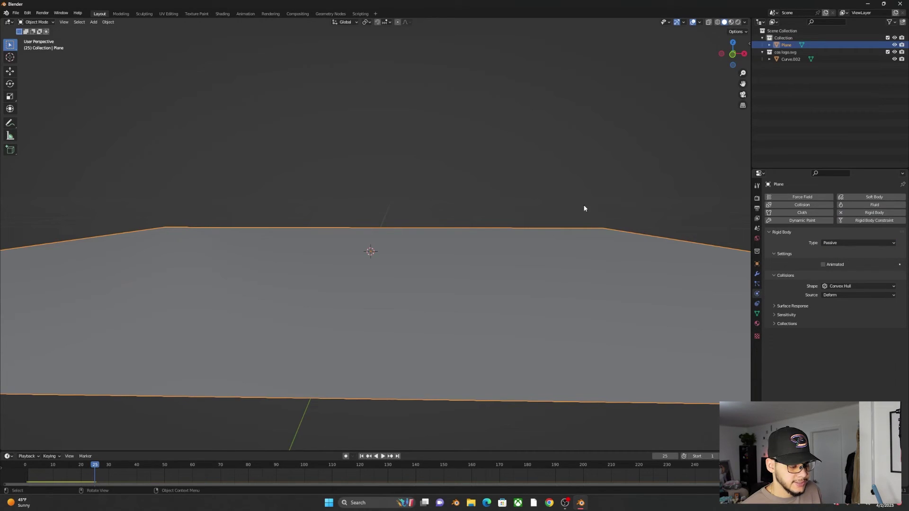
# Play the simulation twice from frame 0, including close up, to examine the logo's landing, and return to frame 0
pyautogui.scroll(-3, 491, 218)
pyautogui.moveTo(80, 467); pyautogui.dragTo(25, 466)
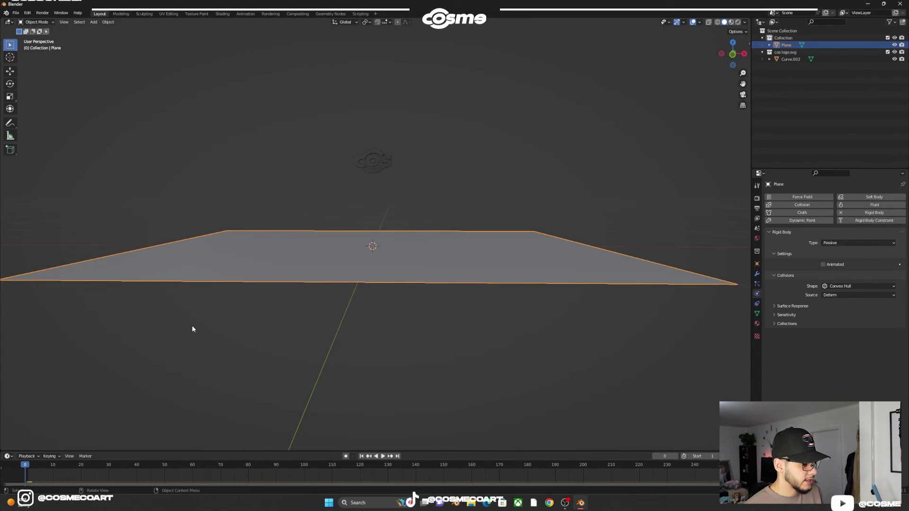
pyautogui.press('space')
pyautogui.press('space')
pyautogui.scroll(7, 245, 303)
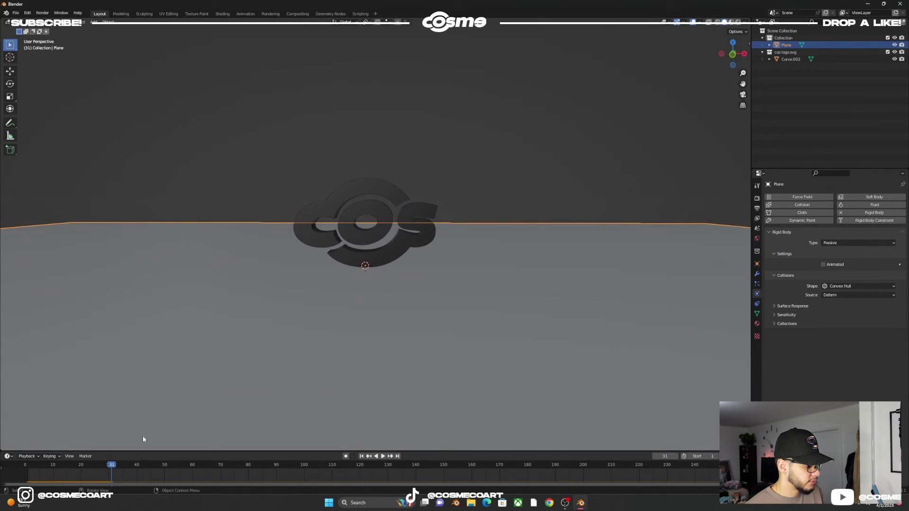
pyautogui.moveTo(113, 466); pyautogui.dragTo(22, 469)
pyautogui.press('space')
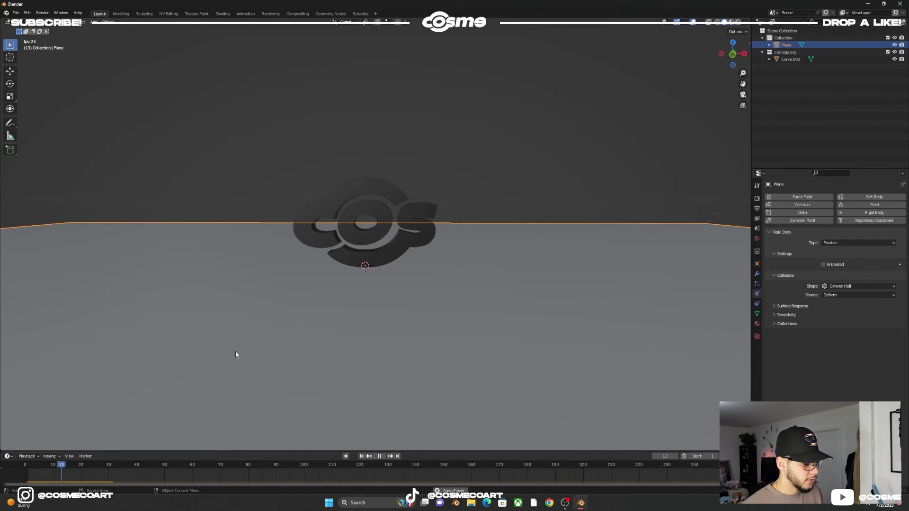
pyautogui.press('space')
pyautogui.scroll(-2, 203, 382)
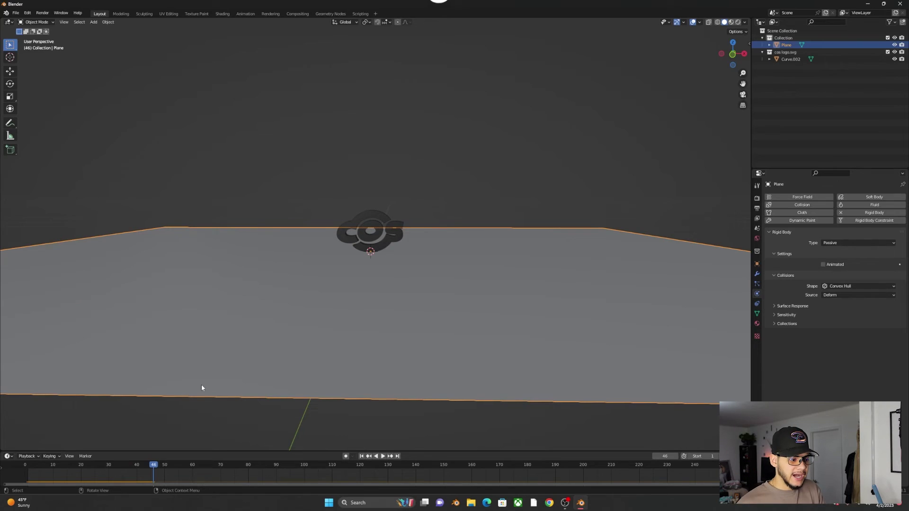
pyautogui.moveTo(133, 466); pyautogui.dragTo(25, 472)
# Play the logo's fall again from another viewing angle and rewind to frame 0
pyautogui.moveTo(408, 135); pyautogui.dragTo(402, 215, button='middle')
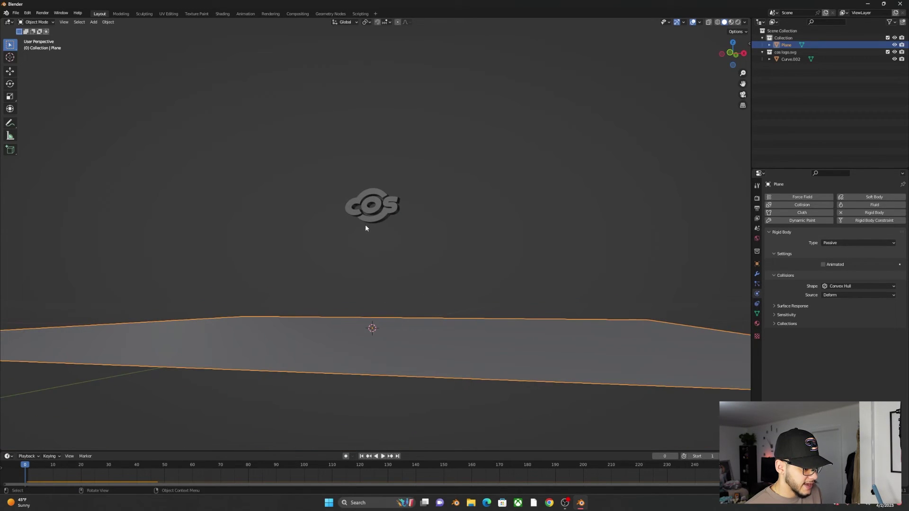
pyautogui.press('space')
pyautogui.press('space')
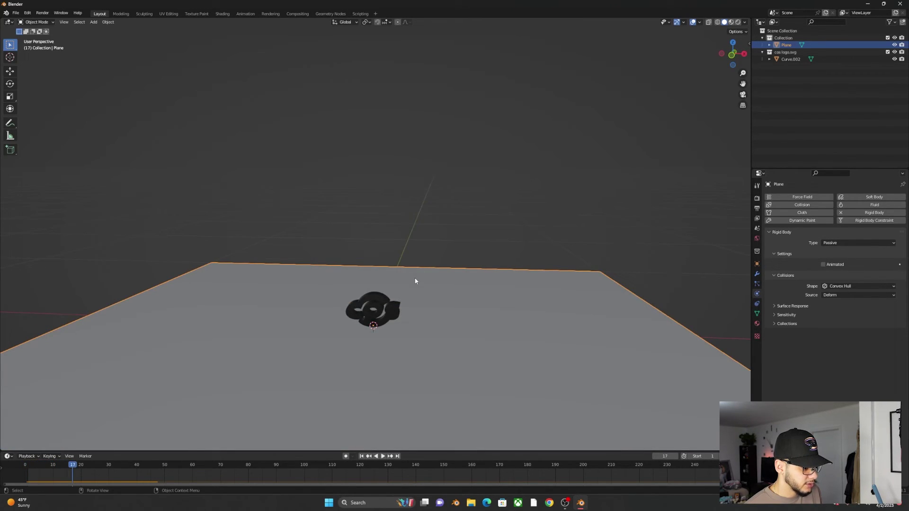
pyautogui.press('Escape')
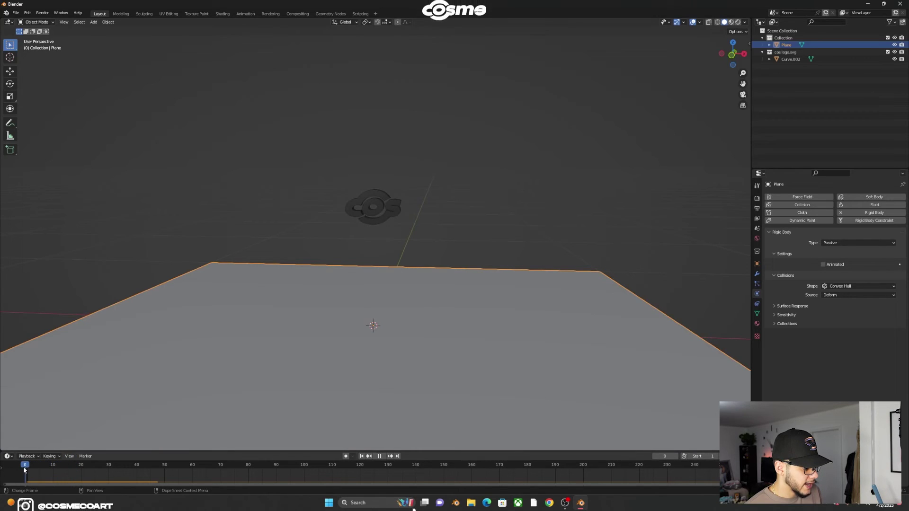
# Tilt the logo above the plane by rotating it about the X axis and the Y axis
pyautogui.click(370, 203)
pyautogui.press('g')
pyautogui.press('x')
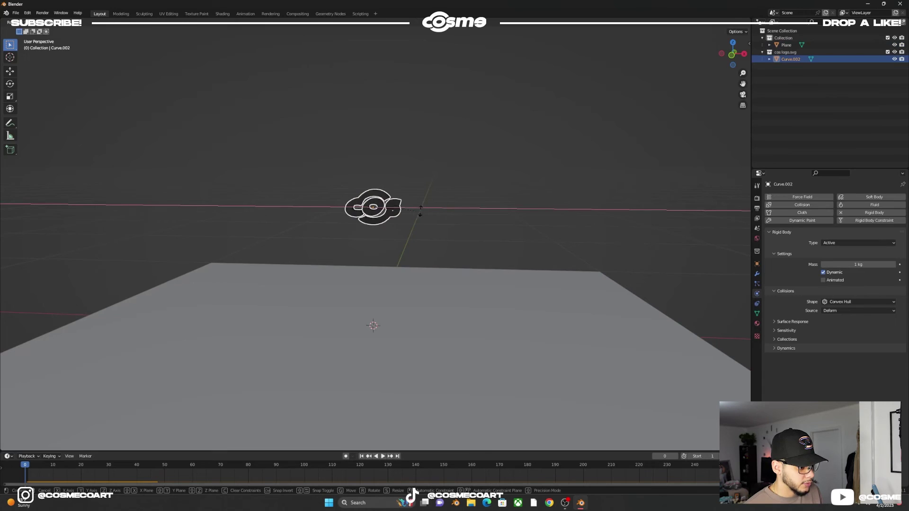
pyautogui.click(426, 195)
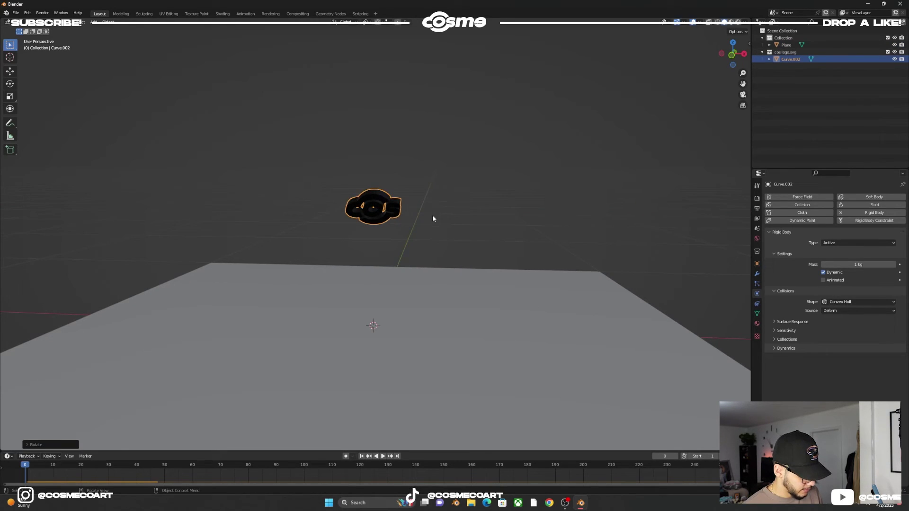
pyautogui.press('r')
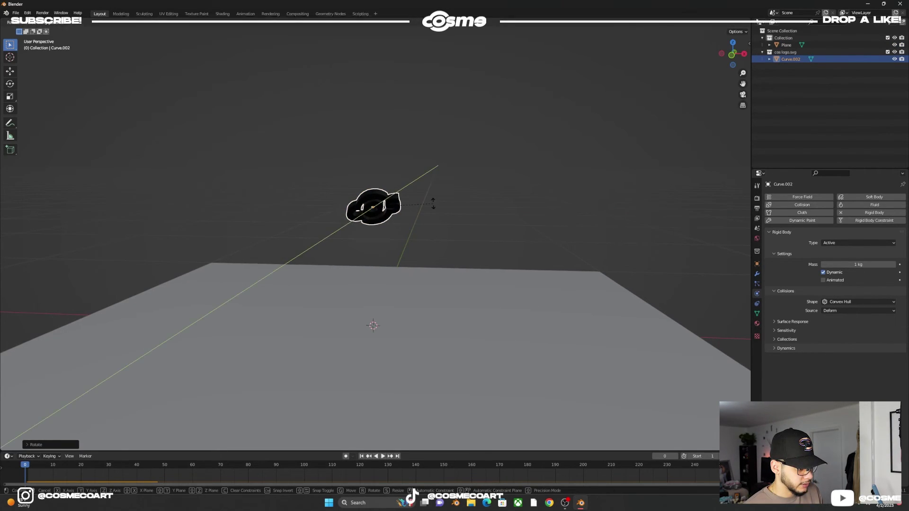
pyautogui.click(429, 188)
# Play the tilted logo's fall, rewind to frame 0 and replay it from a wider view to examine its landing
pyautogui.moveTo(407, 216)
pyautogui.mouseDown(button='middle')
pyautogui.moveTo(427, 205)
pyautogui.moveTo(403, 221)
pyautogui.mouseUp(button='middle')
pyautogui.press('space')
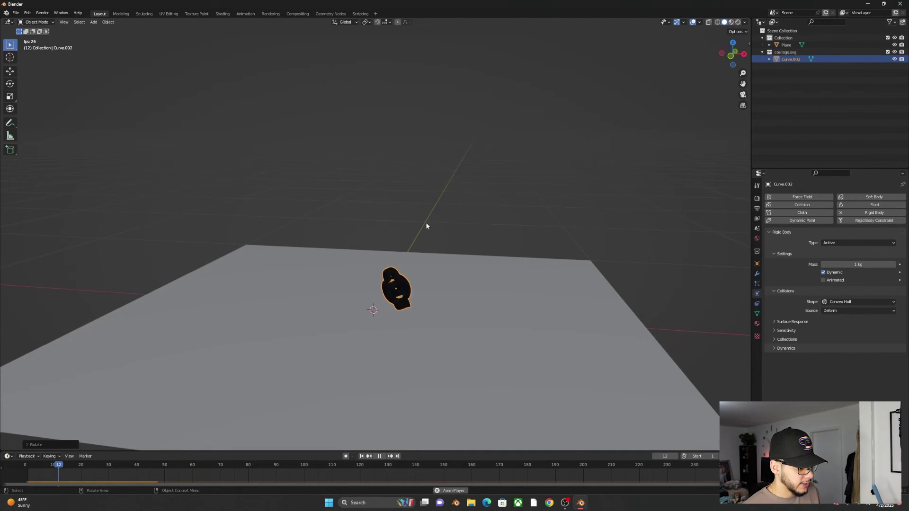
pyautogui.scroll(2, 418, 293)
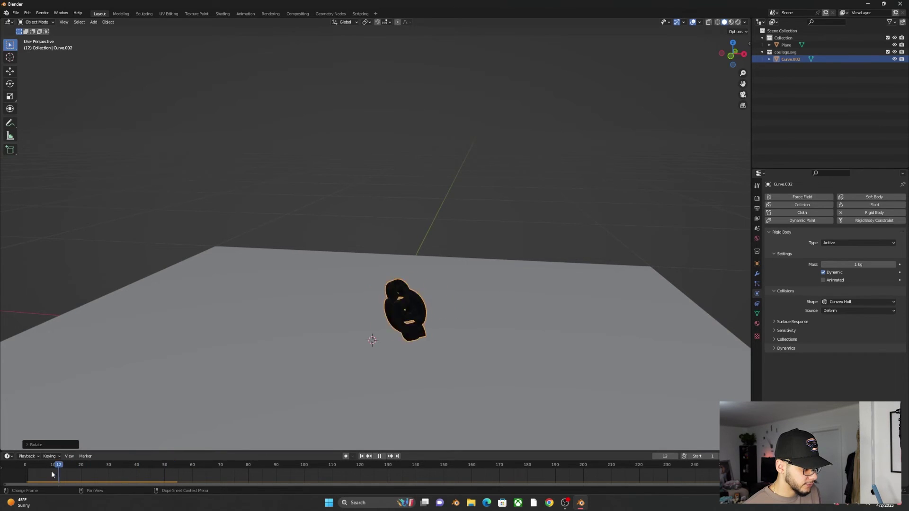
pyautogui.moveTo(54, 473); pyautogui.dragTo(18, 477)
pyautogui.moveTo(393, 285)
pyautogui.mouseDown(button='middle')
pyautogui.moveTo(402, 276)
pyautogui.moveTo(388, 281)
pyautogui.mouseUp(button='middle')
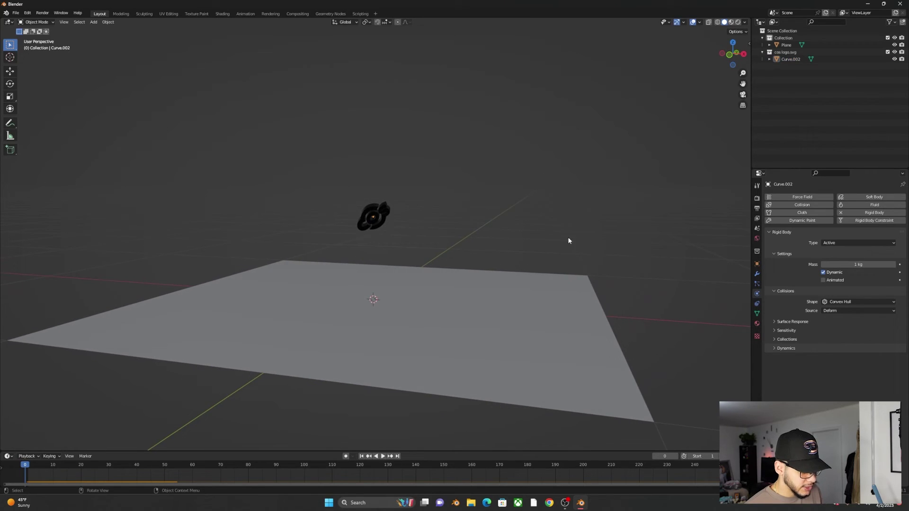
pyautogui.press('space')
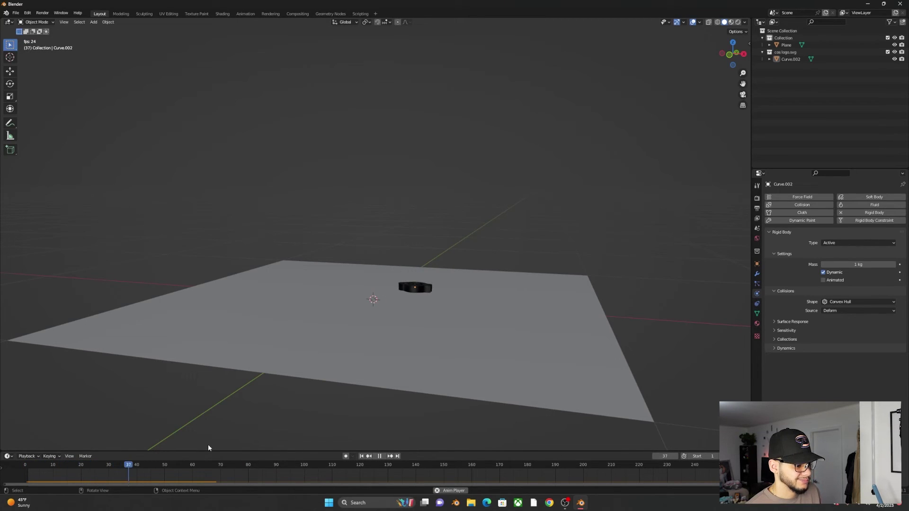
# Stop the simulation playback and set the timeline to frame 50 with the logo lying on the plane
pyautogui.press('space')
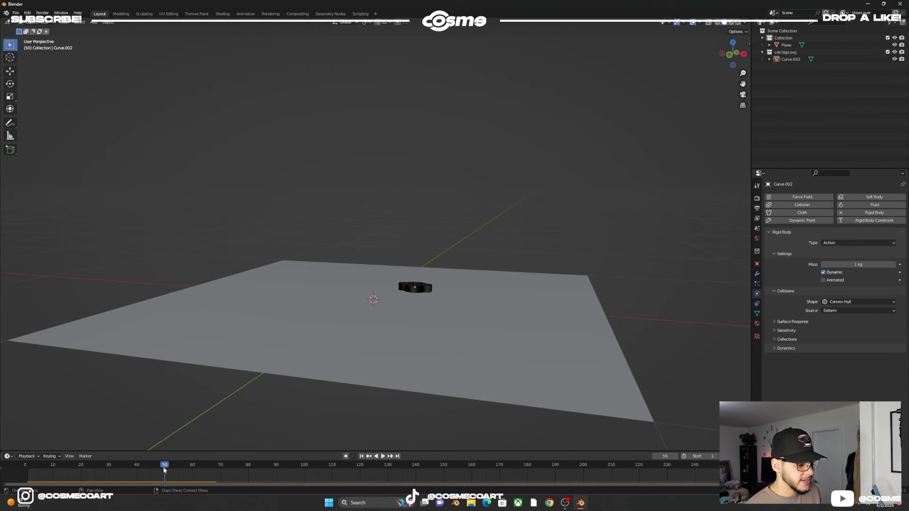
pyautogui.moveTo(165, 469)
pyautogui.mouseDown()
pyautogui.moveTo(41, 470)
pyautogui.moveTo(165, 471)
pyautogui.mouseUp()
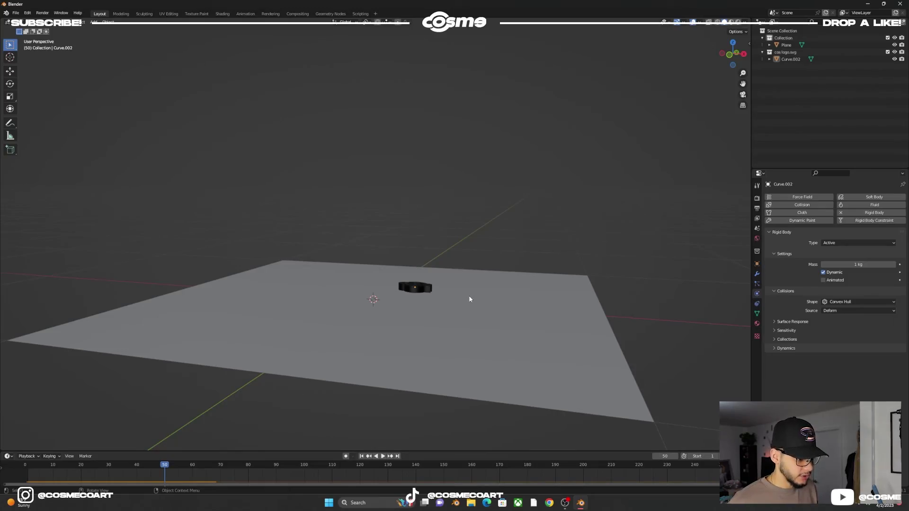
# Enable nodes on the logo's SVGMat material and make it glossy metal with Metallic 1.000 and Roughness 0.100
pyautogui.scroll(-2, 469, 300)
pyautogui.click(504, 306)
pyautogui.scroll(-3, 502, 308)
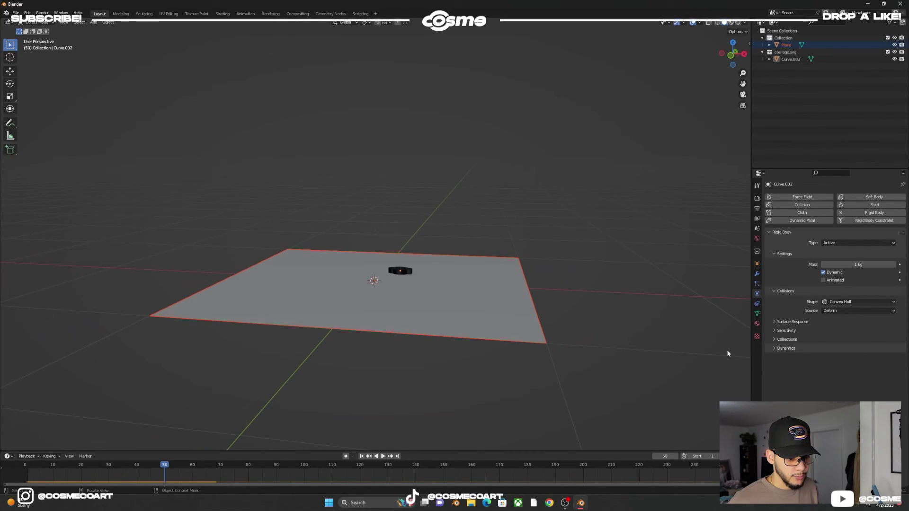
pyautogui.click(757, 323)
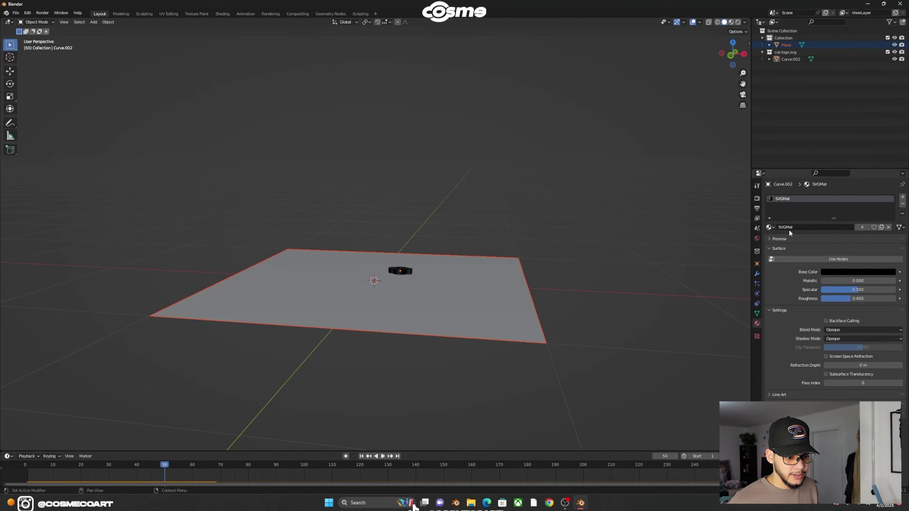
pyautogui.click(800, 259)
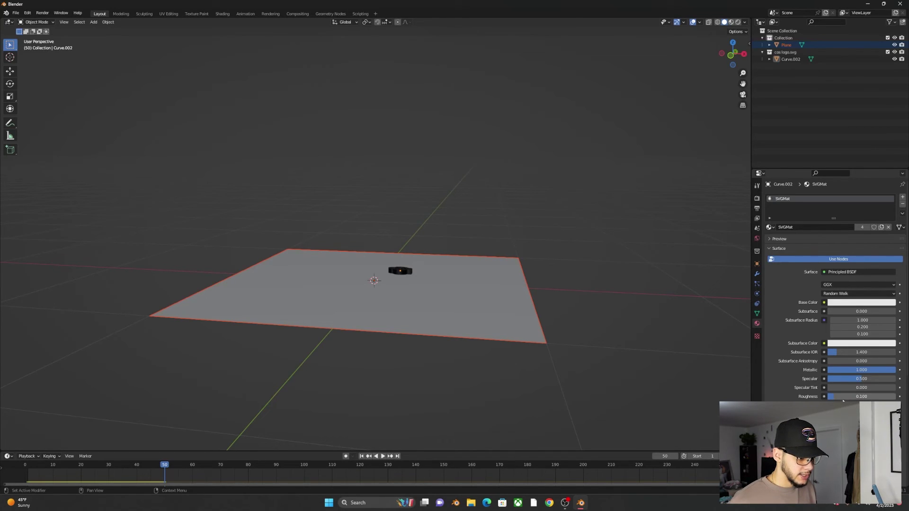
# Show the viewport in rendered shading and set the render engine to Cycles with GPU Compute as the device
pyautogui.click(738, 22)
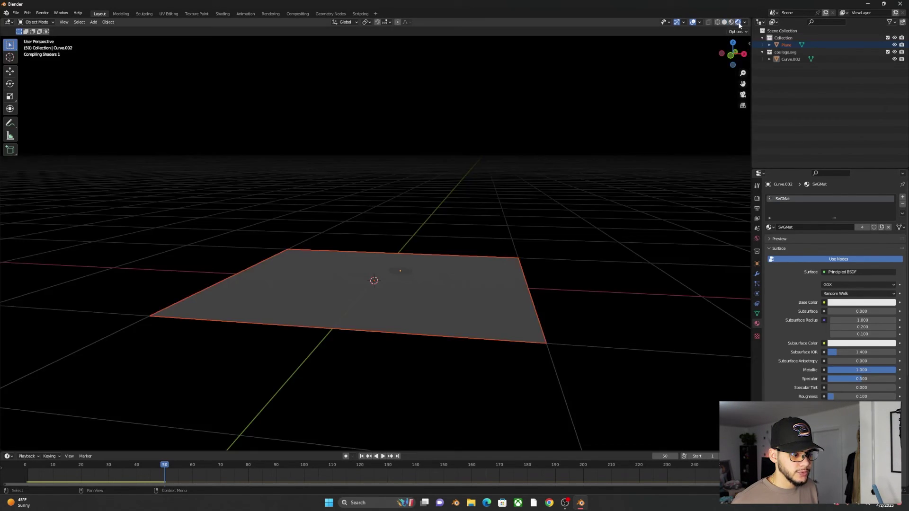
pyautogui.scroll(2, 578, 184)
pyautogui.click(757, 199)
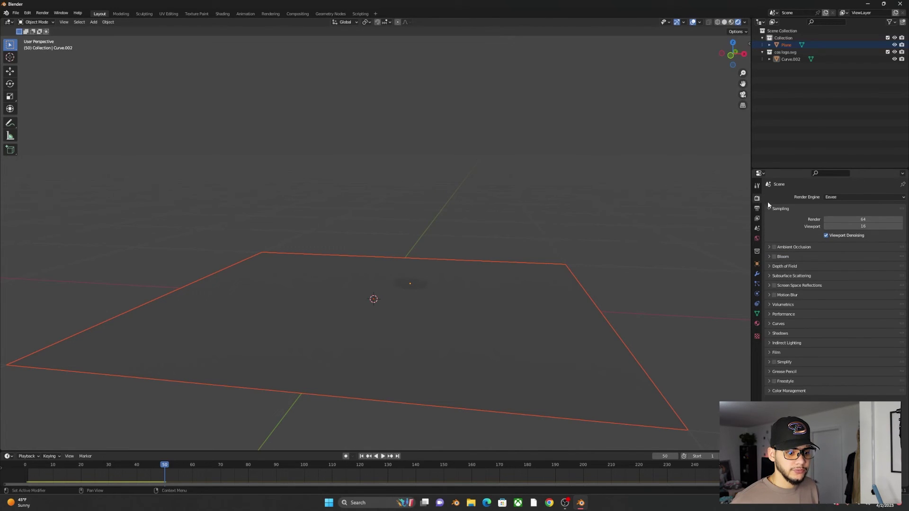
pyautogui.click(834, 221)
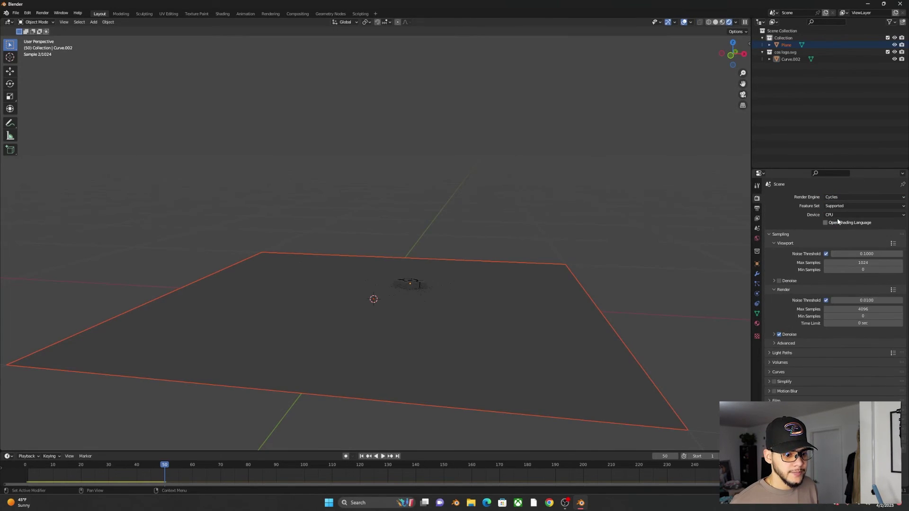
pyautogui.click(837, 216)
pyautogui.click(837, 231)
pyautogui.click(620, 205)
pyautogui.scroll(3, 509, 285)
pyautogui.moveTo(512, 284); pyautogui.dragTo(594, 268, button='middle')
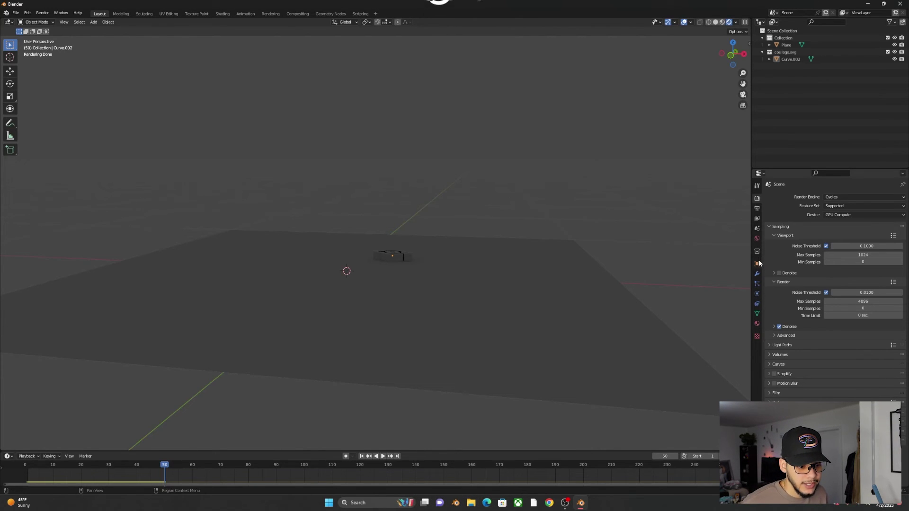
# Set the world background color to an Environment Texture using the TexturesCom Rooftop 4K HDRI image from the Downloads folder
pyautogui.click(757, 238)
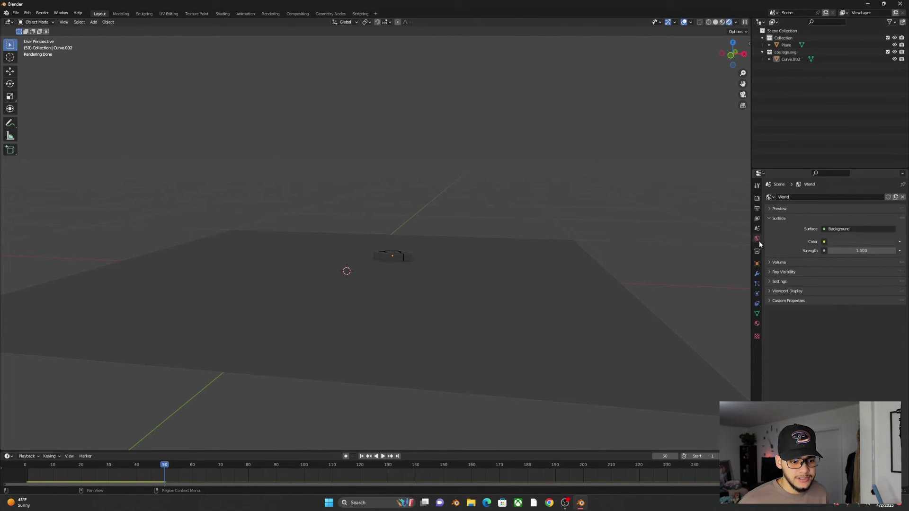
pyautogui.click(824, 242)
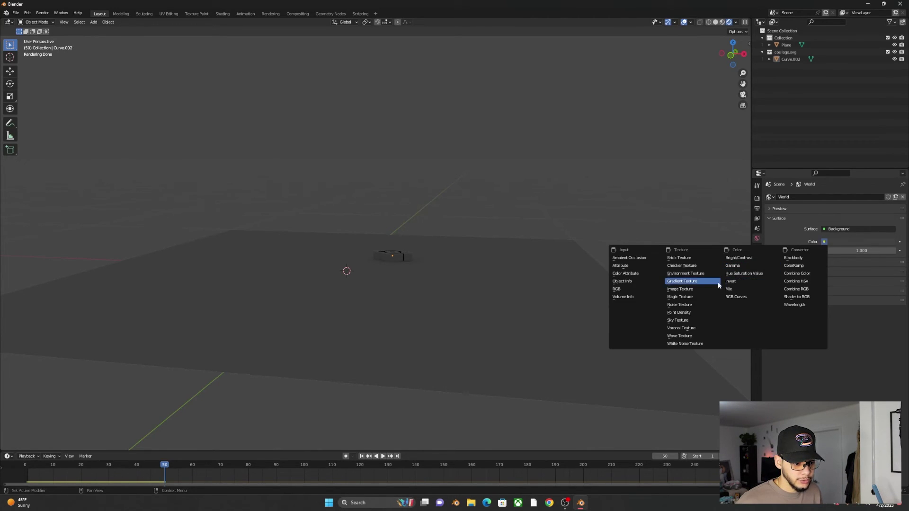
pyautogui.click(697, 274)
pyautogui.click(844, 250)
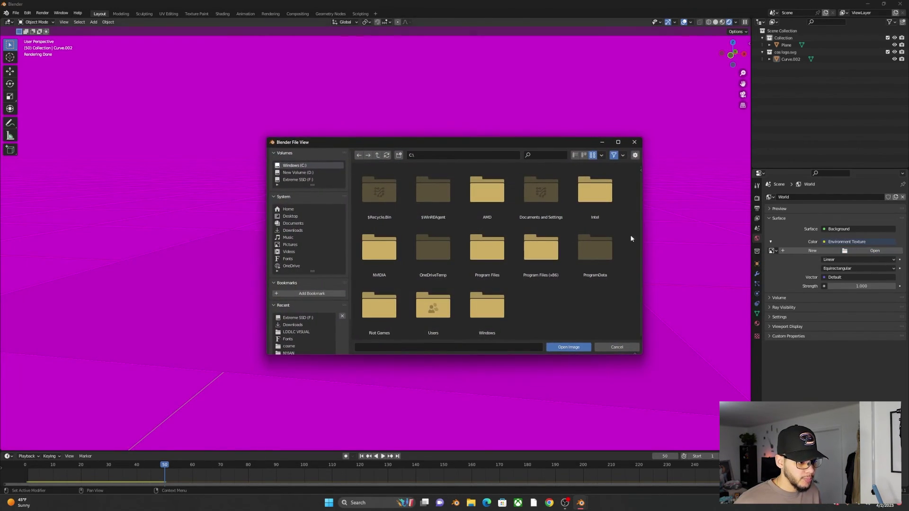
pyautogui.click(293, 231)
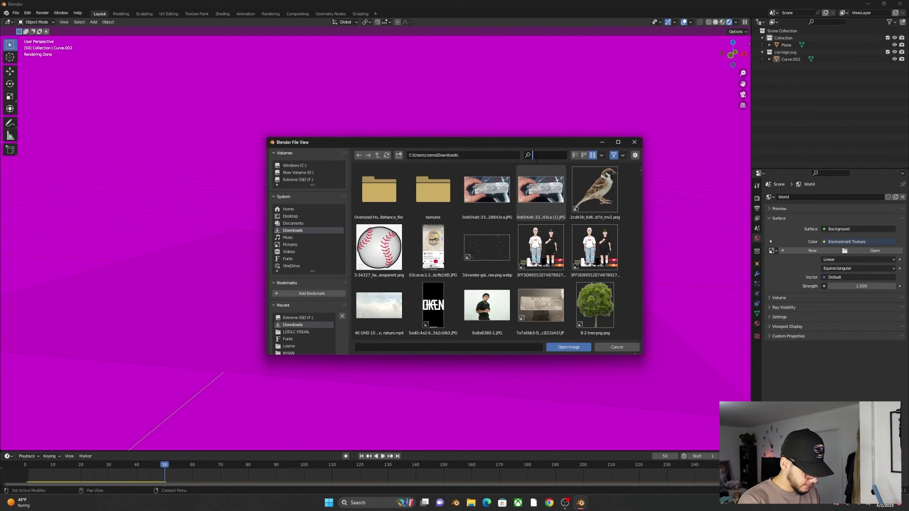
pyautogui.write('hdri')
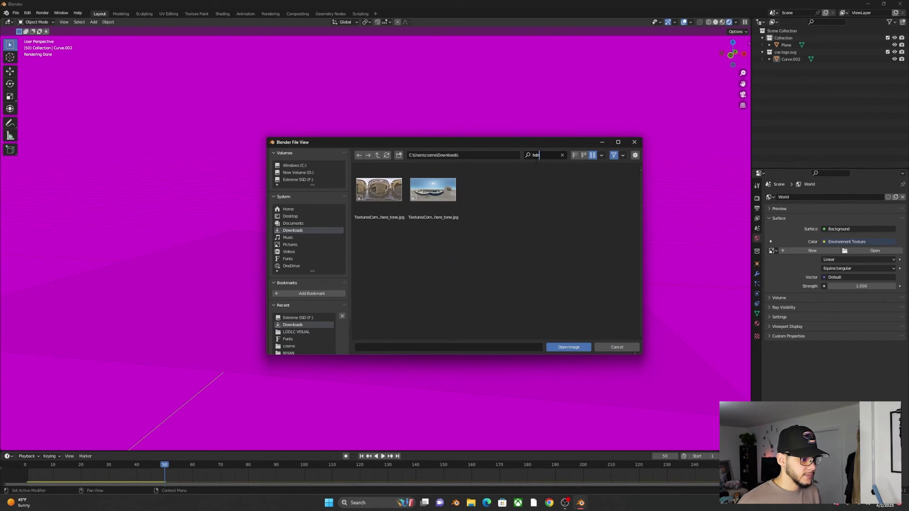
pyautogui.doubleClick(433, 186)
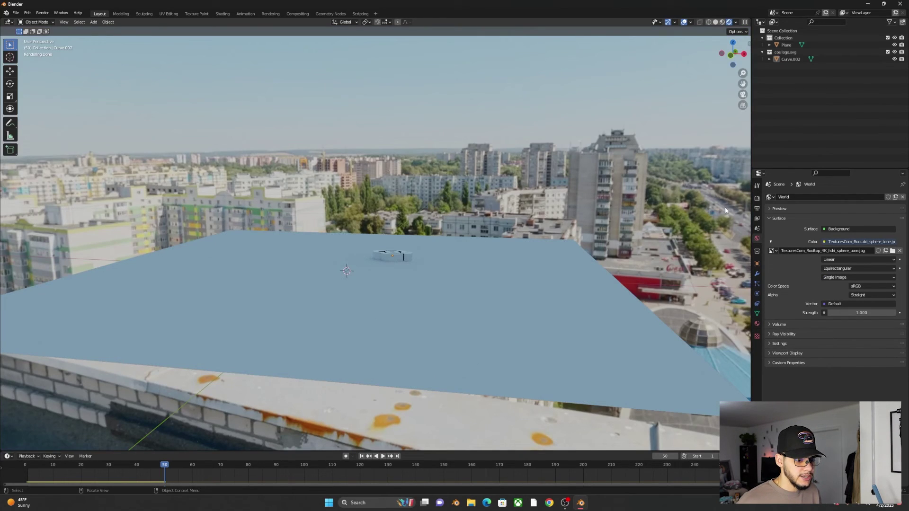
# Make the film background transparent in the scene's render settings
pyautogui.click(757, 199)
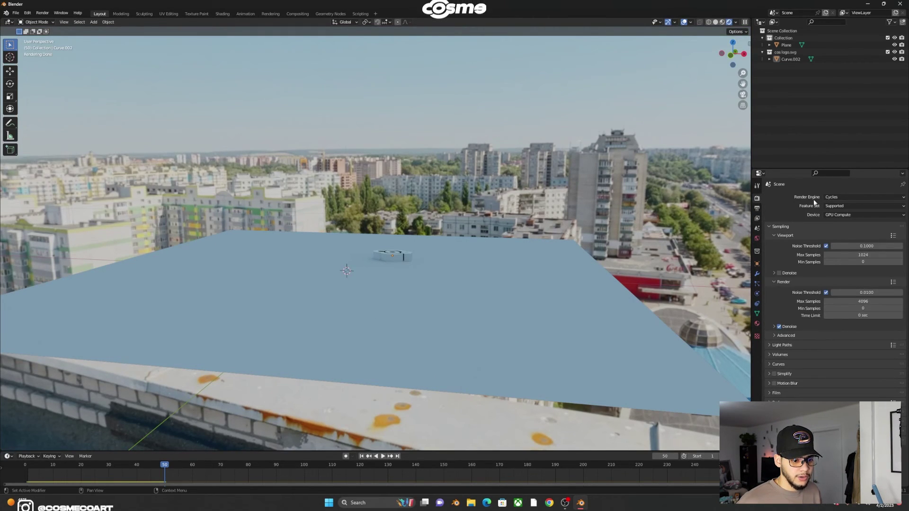
pyautogui.click(772, 393)
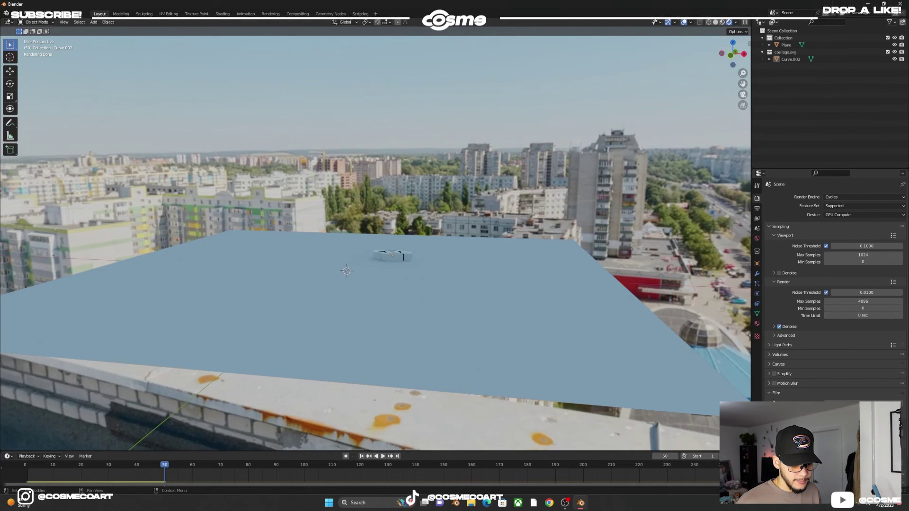
pyautogui.click(779, 422)
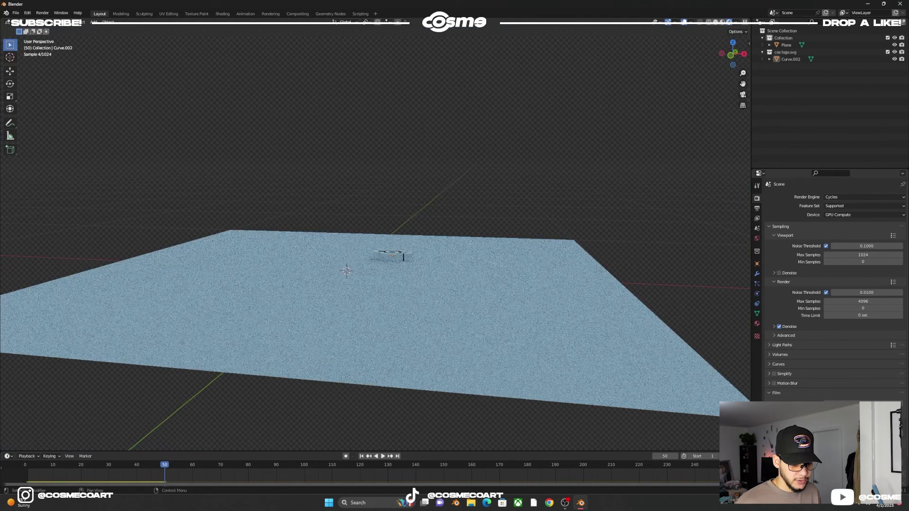
# Duplicate the ground plane in place and rotate the copy 90 degrees about the X axis to stand upright
pyautogui.moveTo(524, 271); pyautogui.dragTo(462, 260, button='middle')
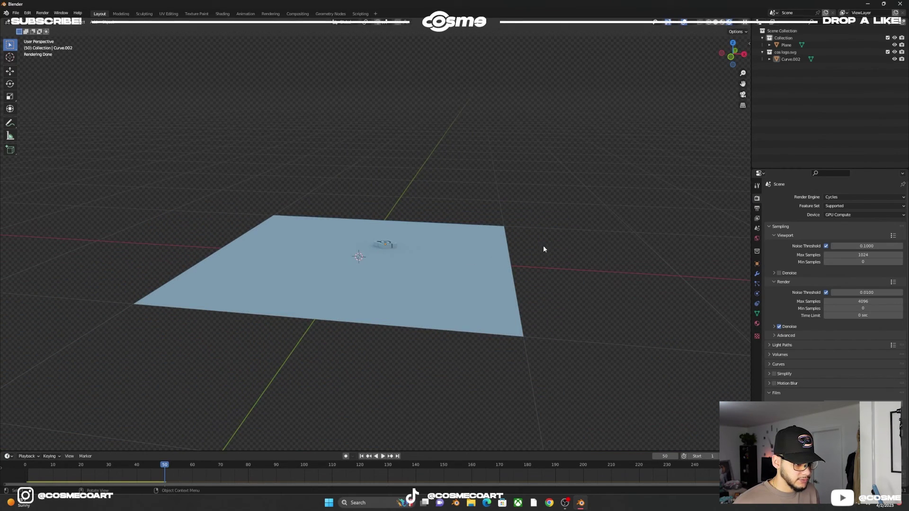
pyautogui.click(459, 257)
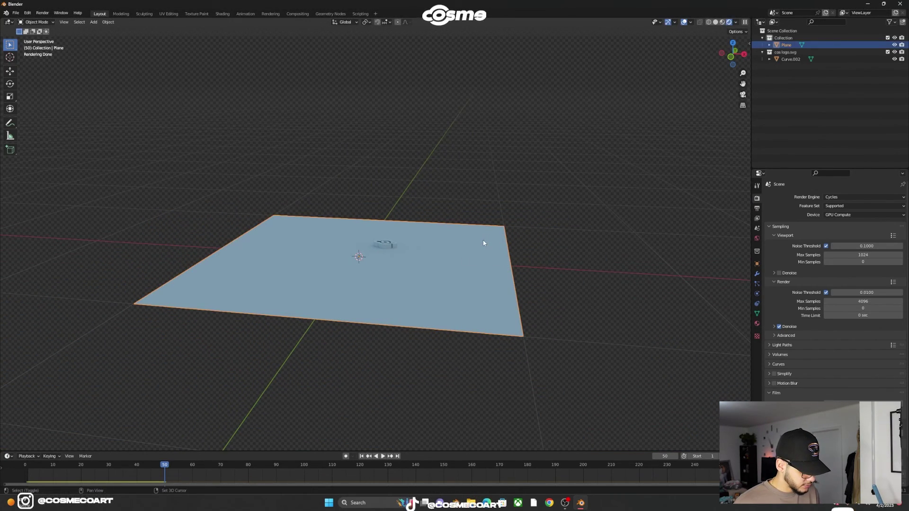
pyautogui.hotkey('shift', 'd')
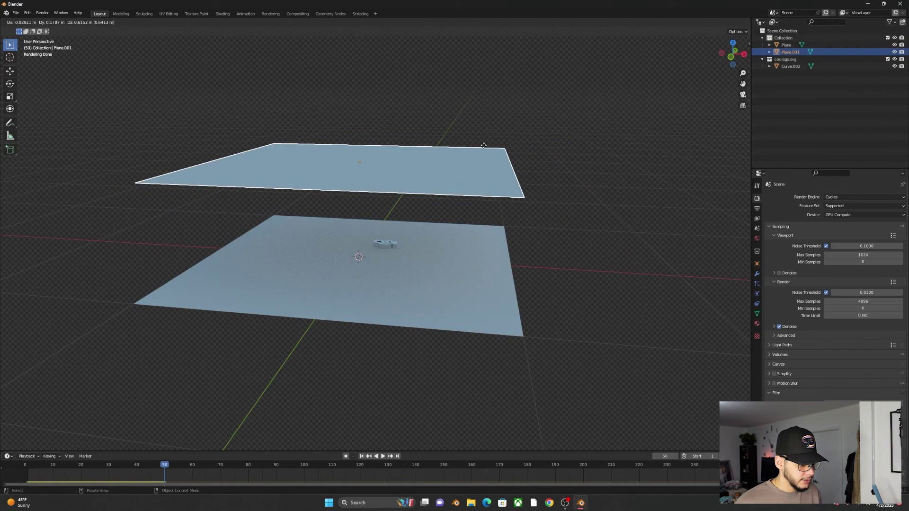
pyautogui.rightClick(463, 204)
pyautogui.write('rx90')
pyautogui.press('Return')
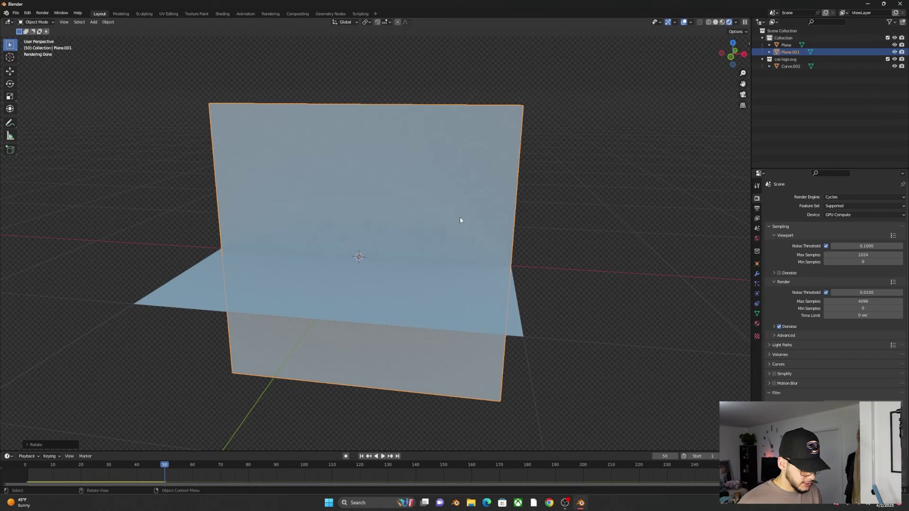
# Move the upright plane back along the Y axis behind the logo and scale it up as a back wall
pyautogui.press('g')
pyautogui.press('y')
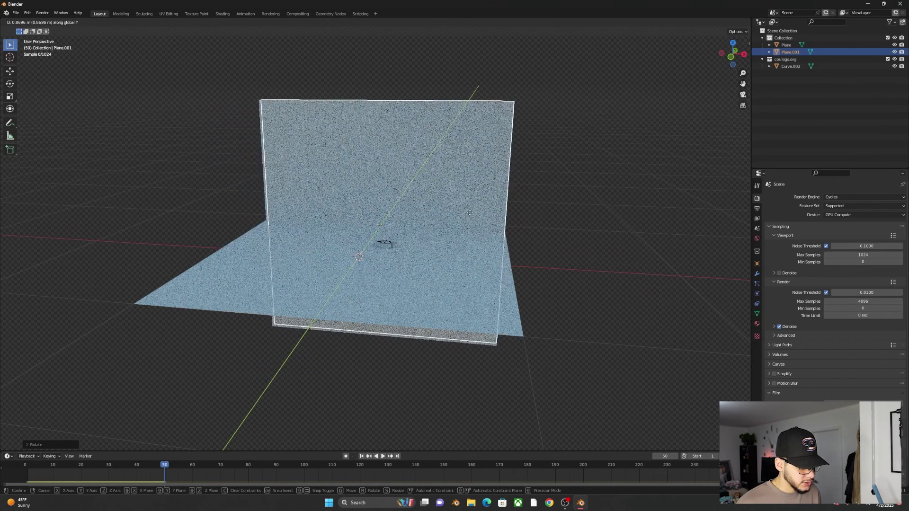
pyautogui.click(513, 243)
pyautogui.press('s')
pyautogui.click(640, 266)
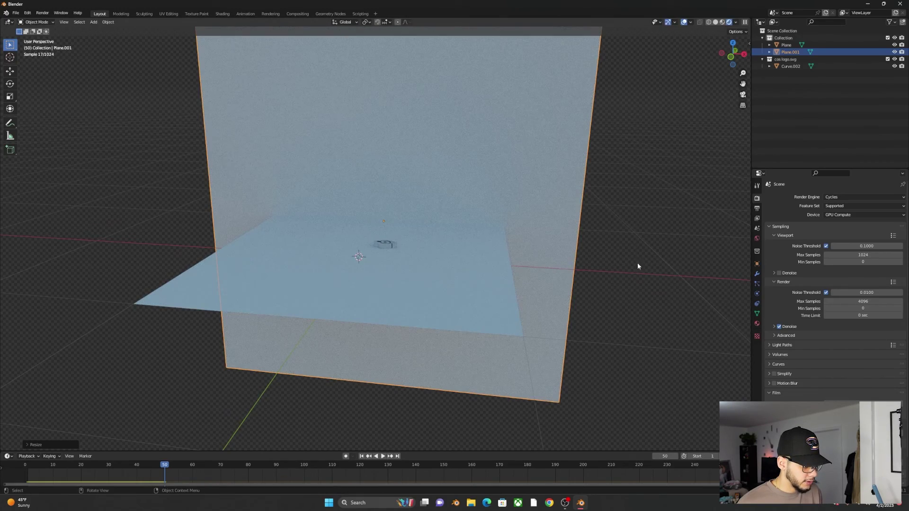
# Duplicate the back wall in place and rotate the copy 90 degrees about the Z axis
pyautogui.hotkey('shift', 'd')
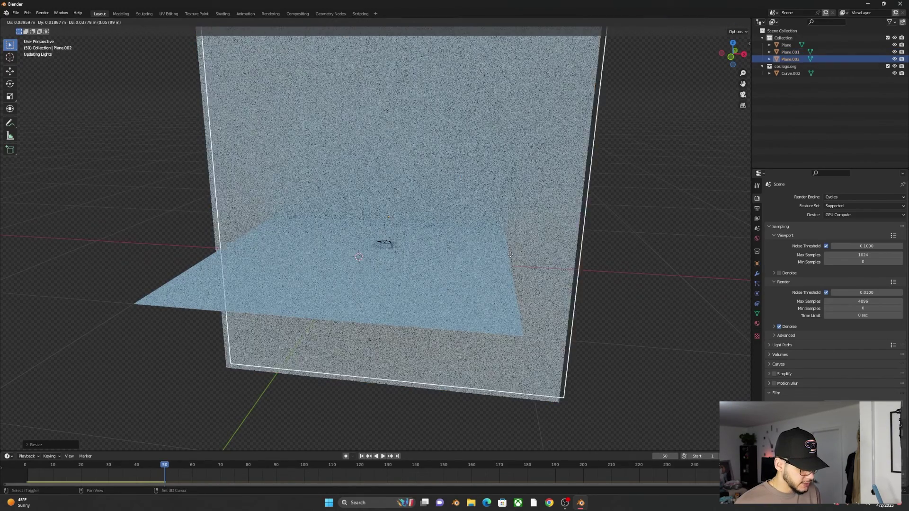
pyautogui.press('Escape')
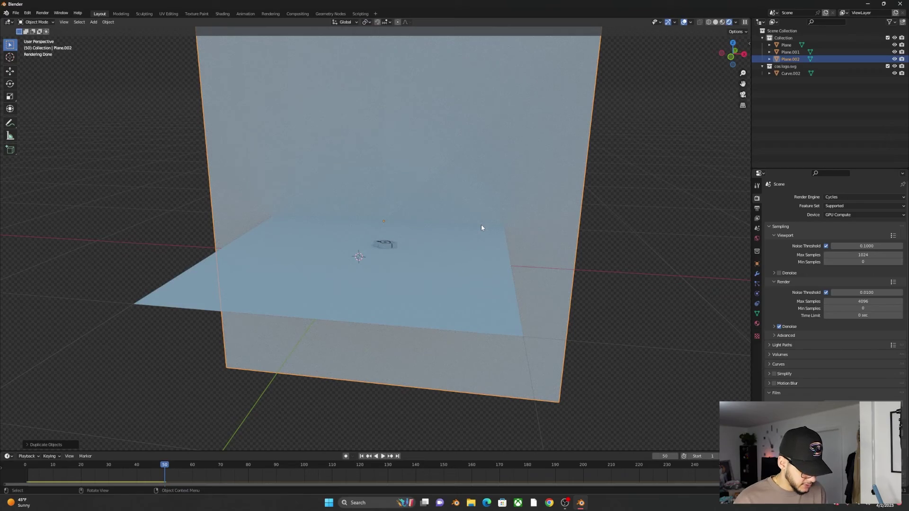
pyautogui.press('r')
pyautogui.press('x')
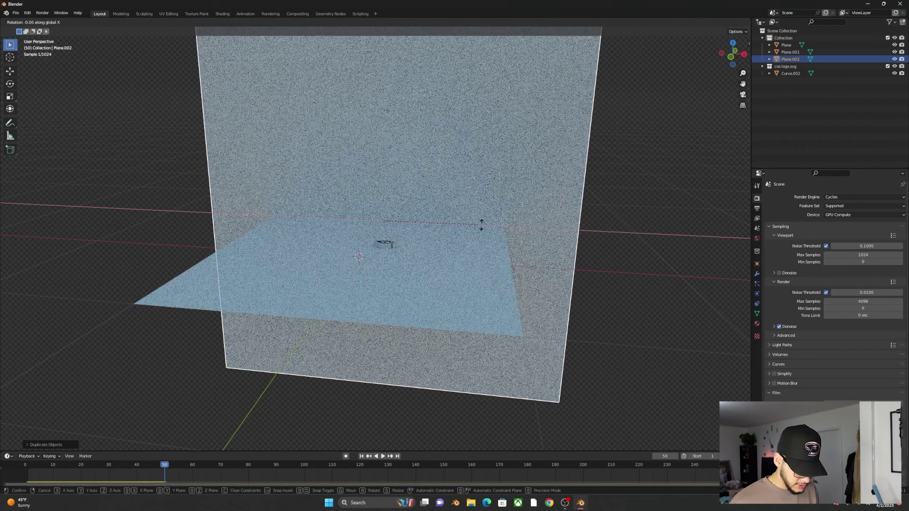
pyautogui.press('z')
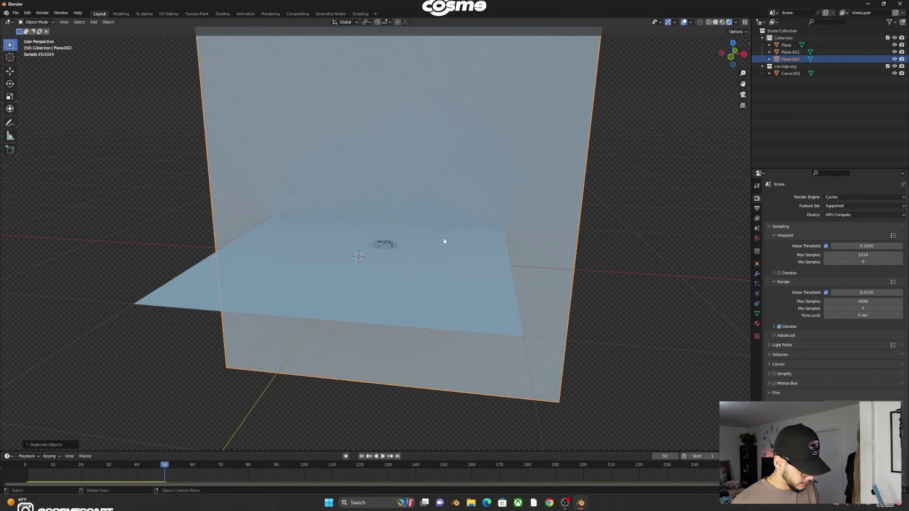
pyautogui.write('90')
pyautogui.press('Return')
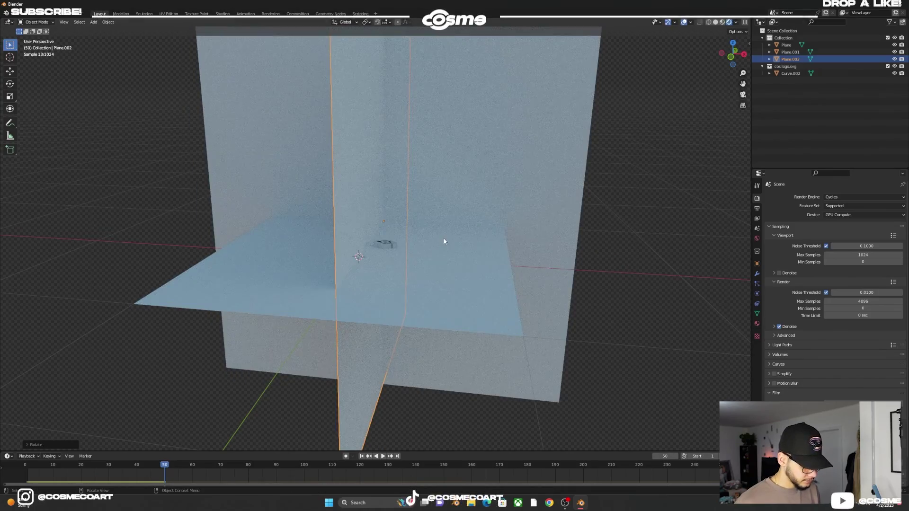
# Move the rotated wall along the X axis to the negative X side of the logo as a side wall
pyautogui.press('g')
pyautogui.press('x')
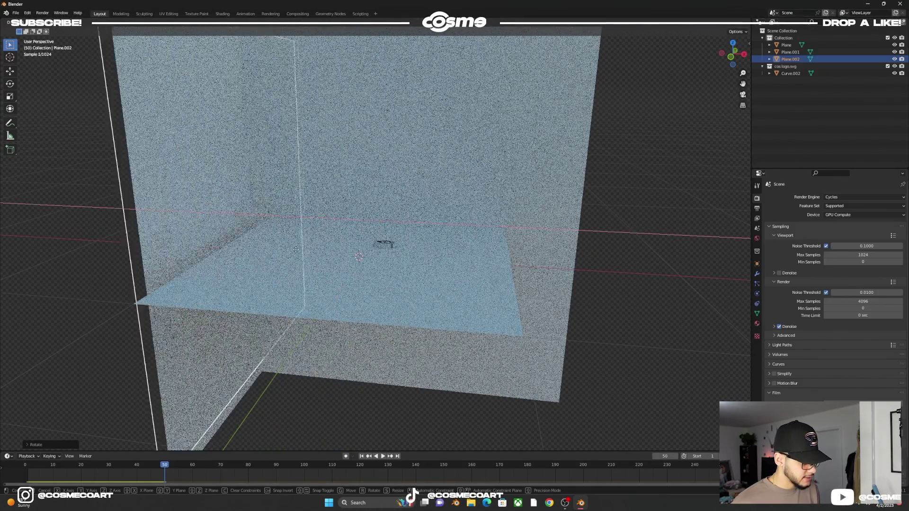
pyautogui.click(365, 255)
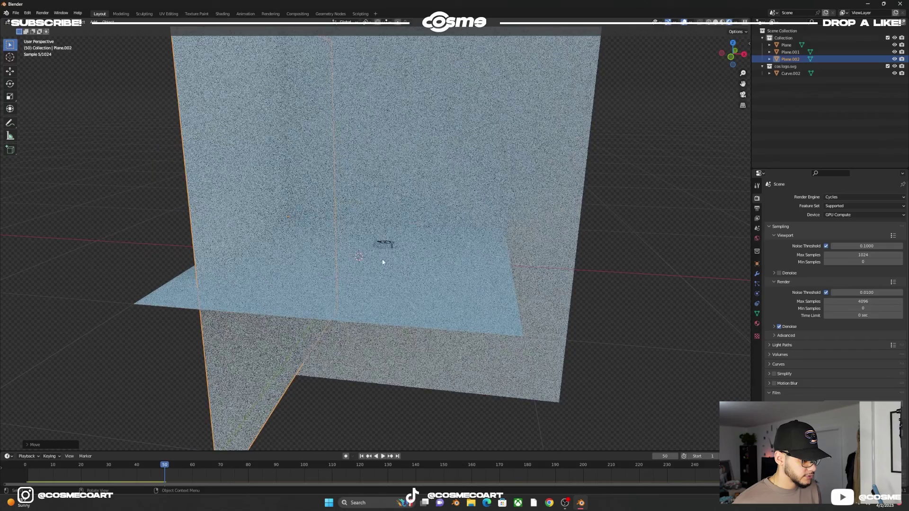
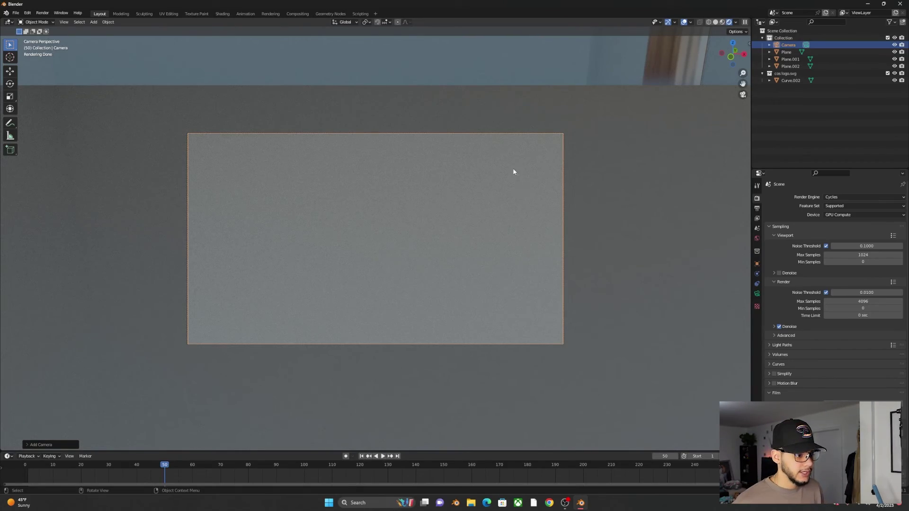
# Lock the camera to the view and frame the fallen logo and walls inside the camera frame
pyautogui.keyDown('shift'); pyautogui.moveTo(516, 160); pyautogui.dragTo(485, 209, button='middle'); pyautogui.keyUp('shift')
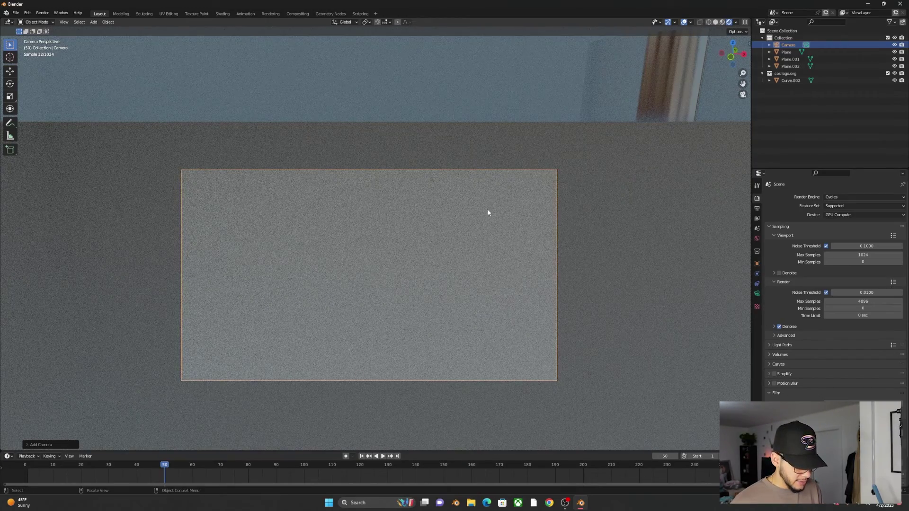
pyautogui.press('n')
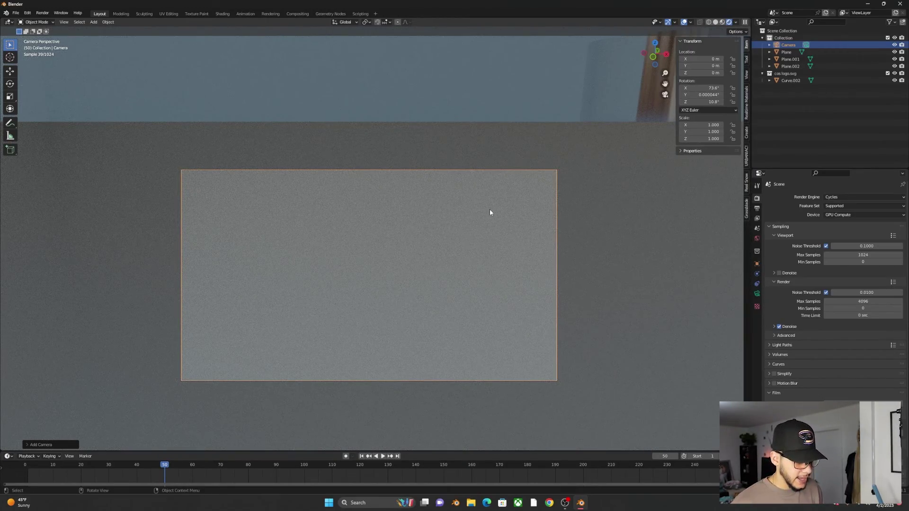
pyautogui.click(746, 75)
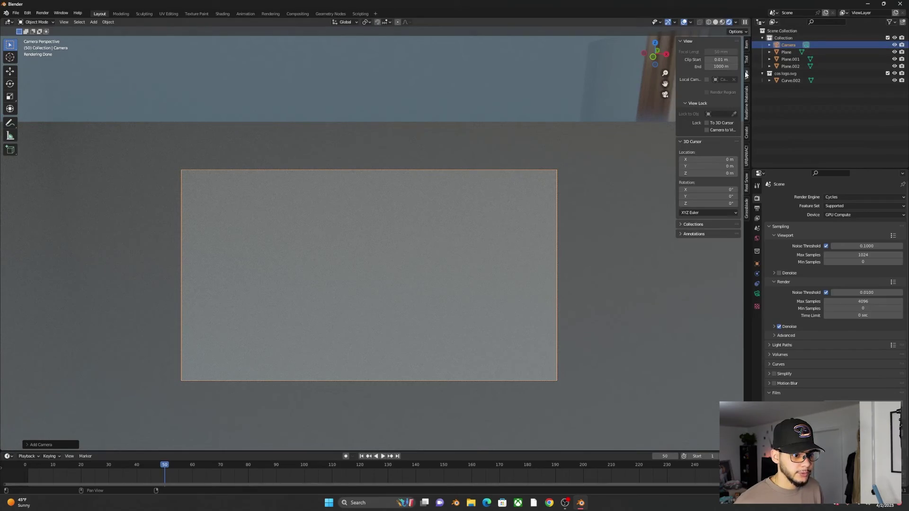
pyautogui.moveTo(484, 144); pyautogui.dragTo(463, 224, button='middle')
# Assign the existing SVGMat material to the ground plane
pyautogui.click(589, 209)
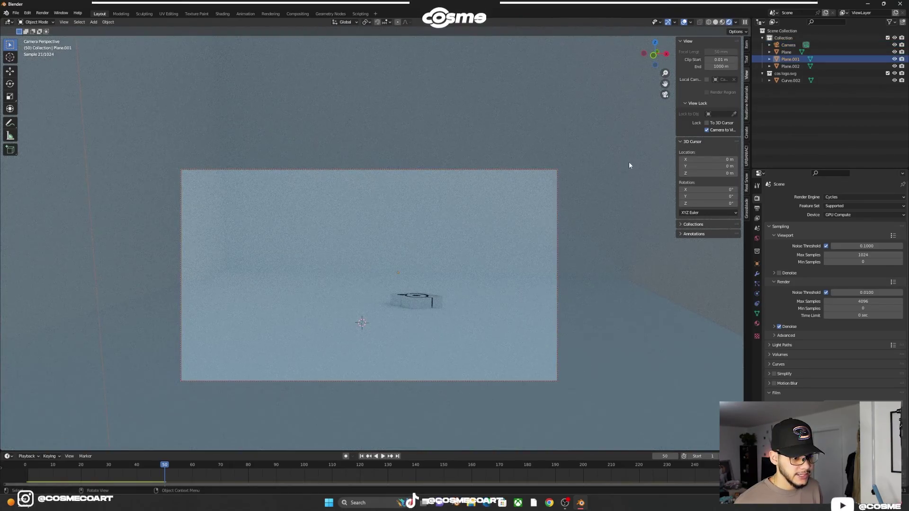
pyautogui.click(757, 324)
pyautogui.click(645, 325)
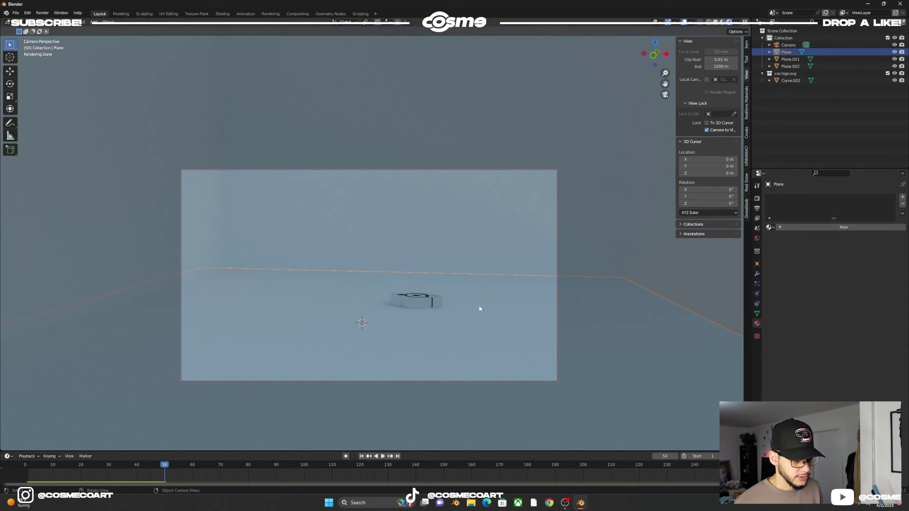
pyautogui.click(427, 302)
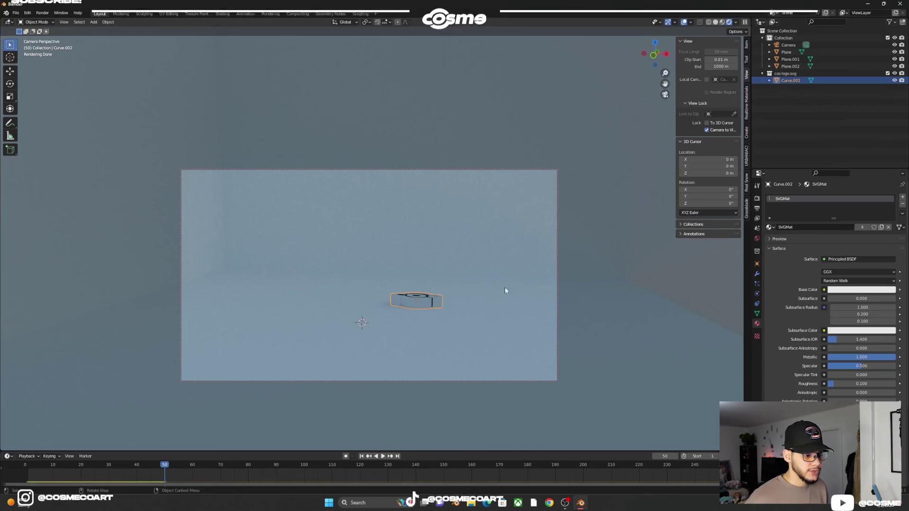
pyautogui.click(629, 288)
pyautogui.click(800, 228)
pyautogui.click(770, 227)
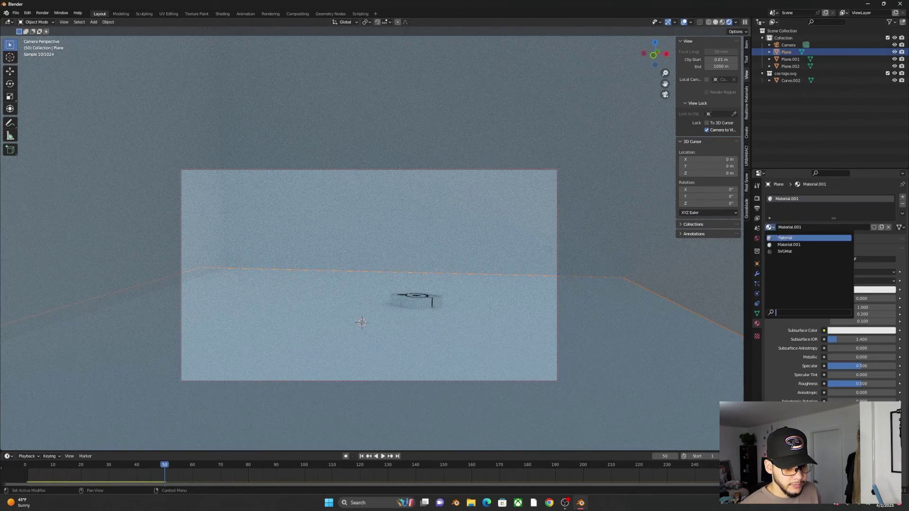
pyautogui.click(788, 251)
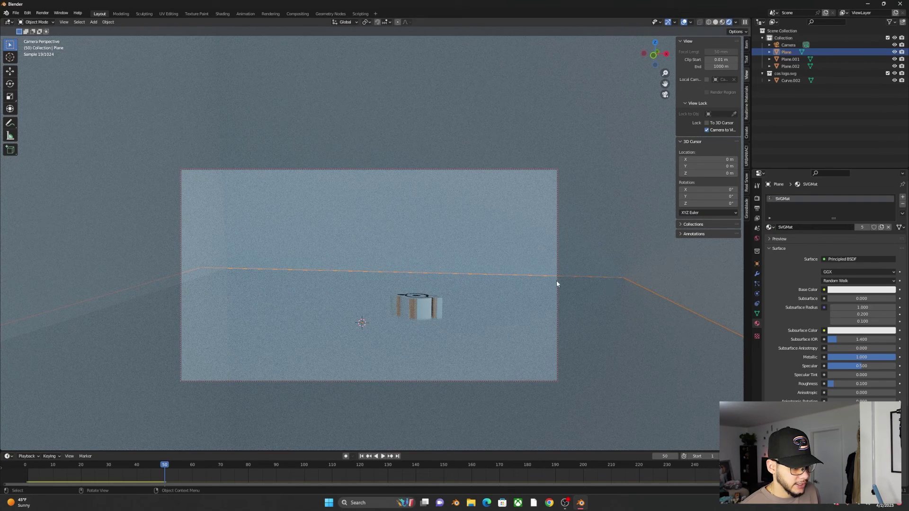
# Replace the logo's SVGMat with a new material and set its base color to orange-red
pyautogui.click(431, 301)
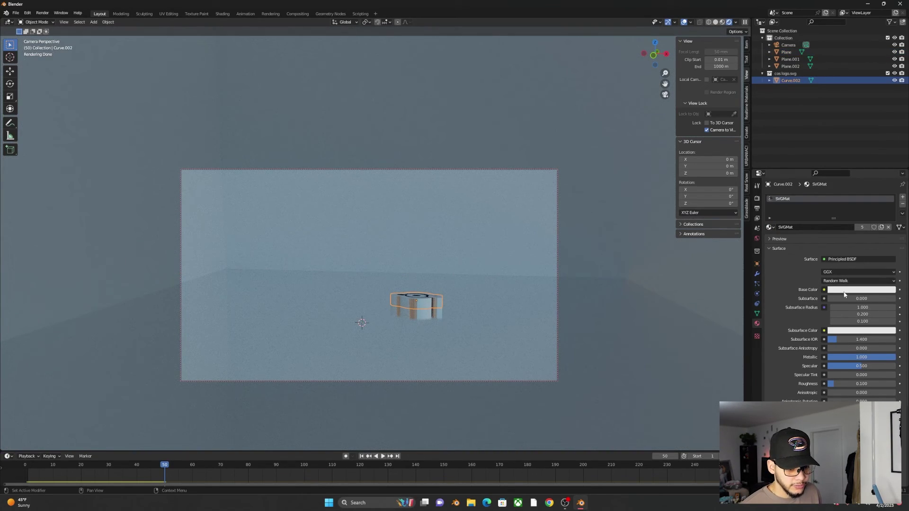
pyautogui.click(889, 227)
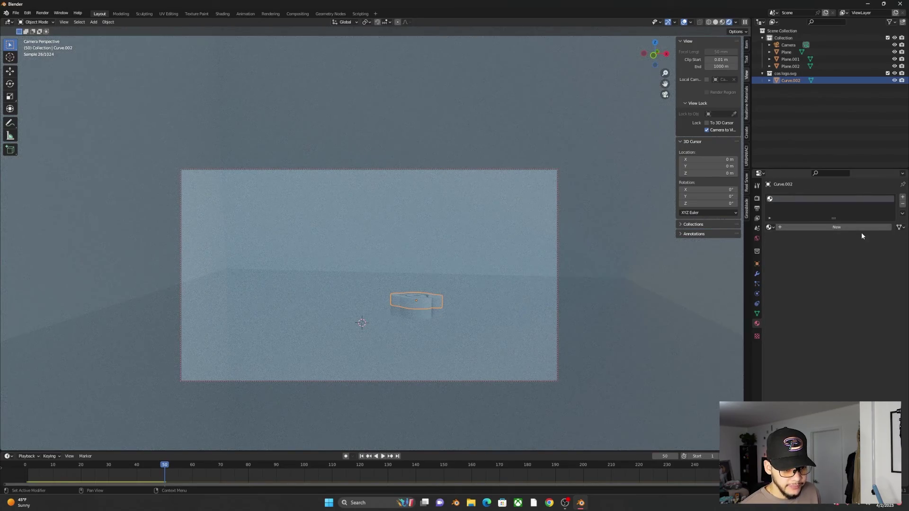
pyautogui.click(856, 230)
pyautogui.scroll(-2, 794, 394)
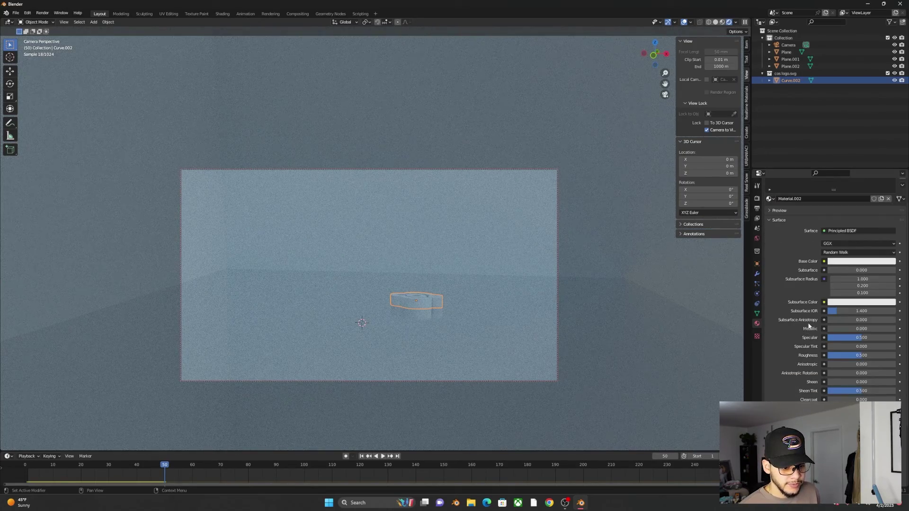
pyautogui.scroll(-1, 808, 338)
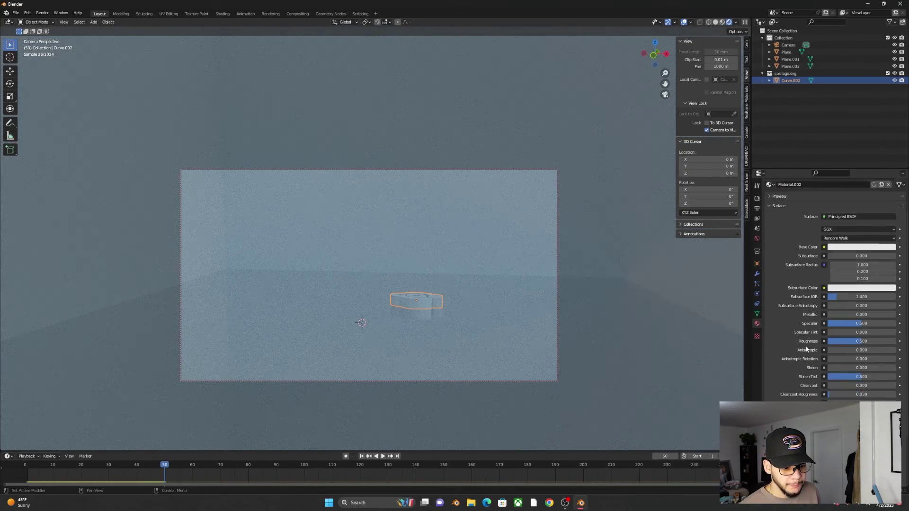
pyautogui.click(847, 249)
pyautogui.moveTo(861, 177); pyautogui.dragTo(858, 196)
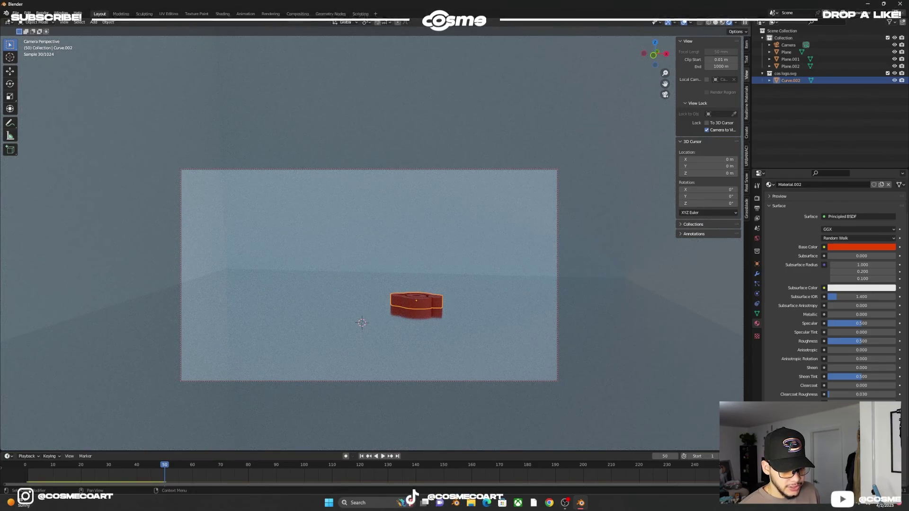
# Set the logo material's emission color to orange-red so the logo glows
pyautogui.click(847, 364)
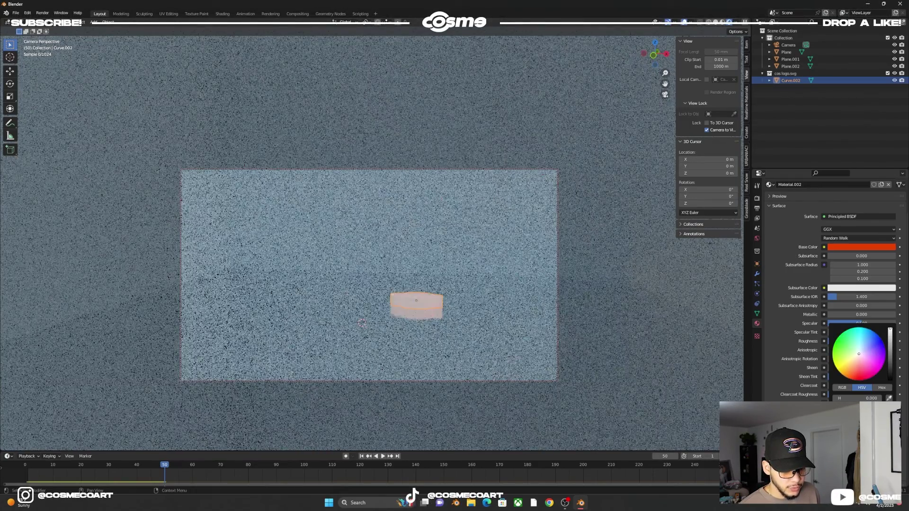
pyautogui.moveTo(847, 364); pyautogui.dragTo(855, 380)
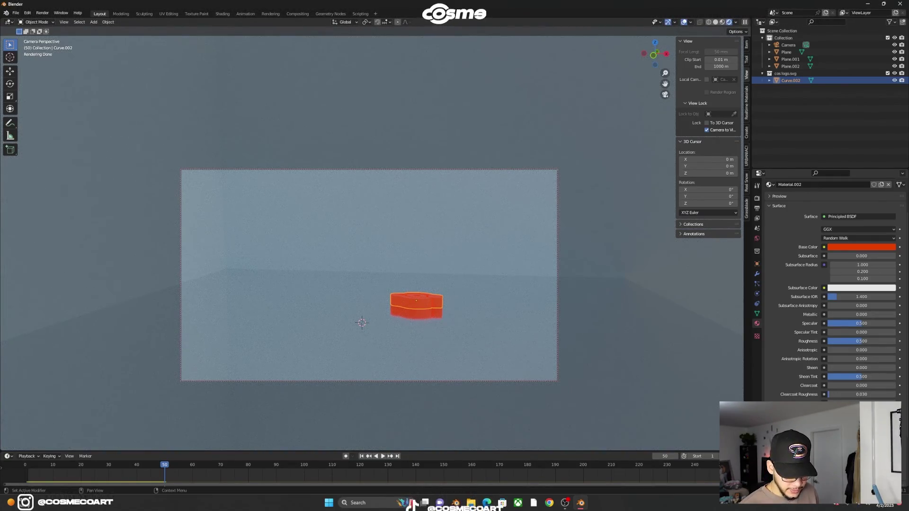
pyautogui.click(618, 266)
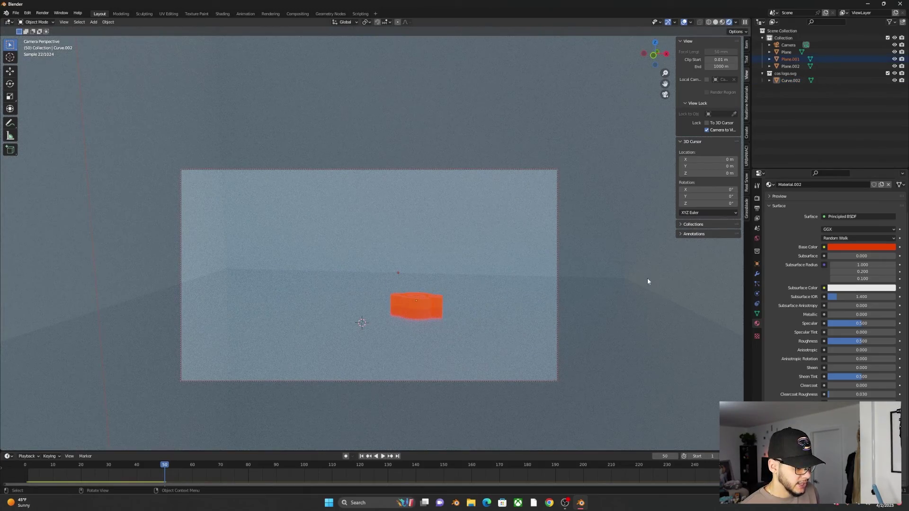
# Play the fall simulation to frame 31 and reframe the camera closer to the logo
pyautogui.press('space')
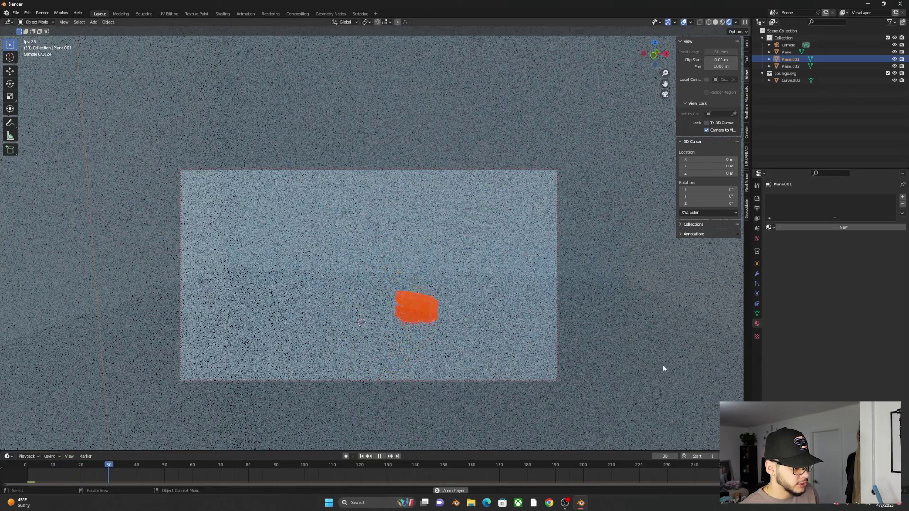
pyautogui.press('space')
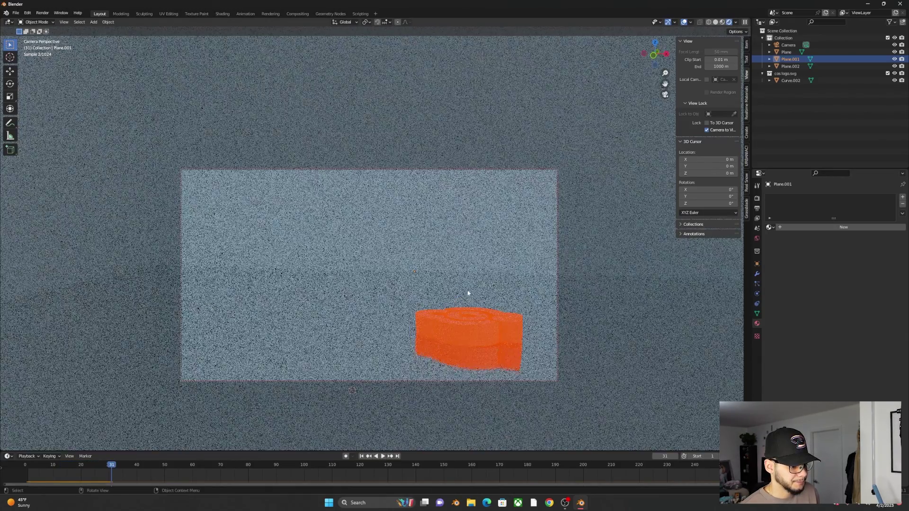
pyautogui.moveTo(468, 293); pyautogui.dragTo(463, 291, button='middle')
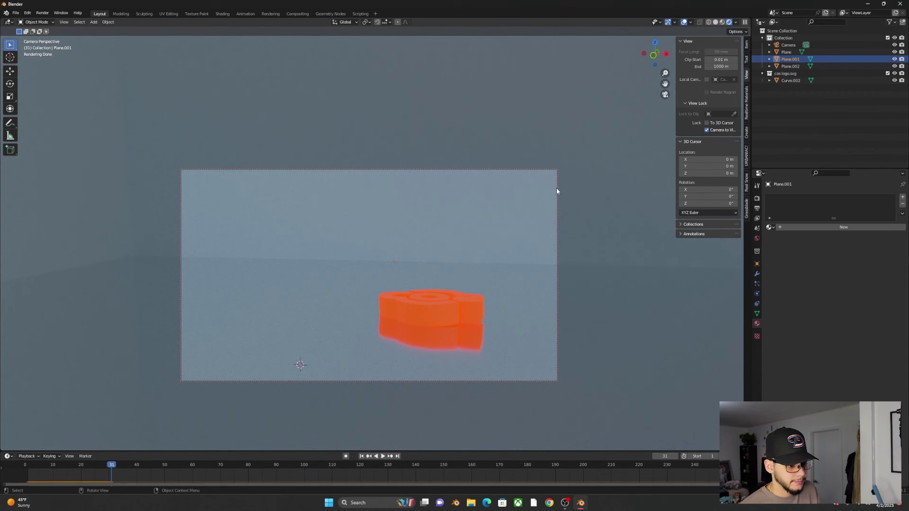
# Enable the camera's depth of field with the logo as focus object and add a Track To constraint targeting the logo
pyautogui.click(788, 45)
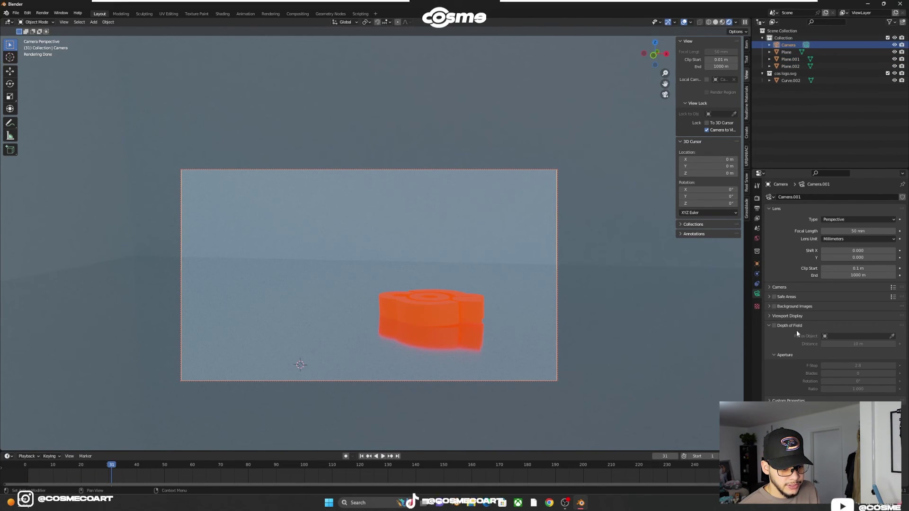
pyautogui.click(775, 326)
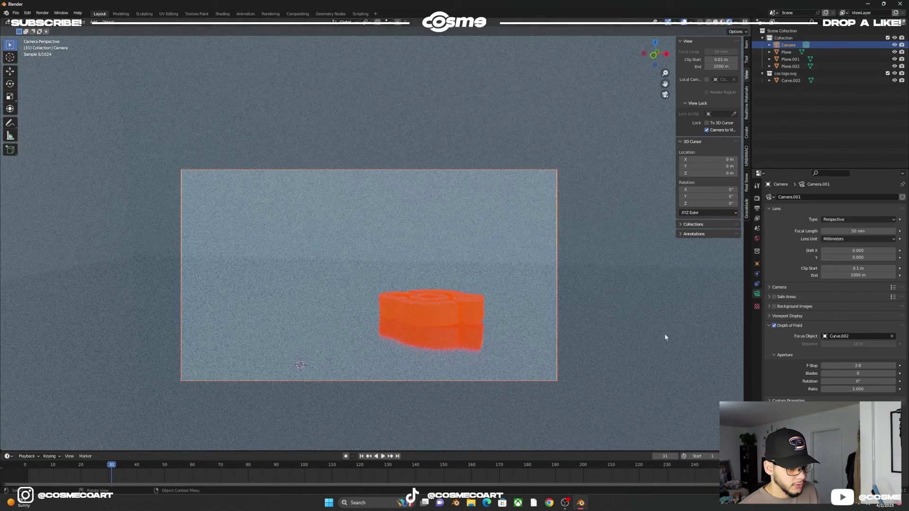
pyautogui.click(758, 285)
pyautogui.click(814, 197)
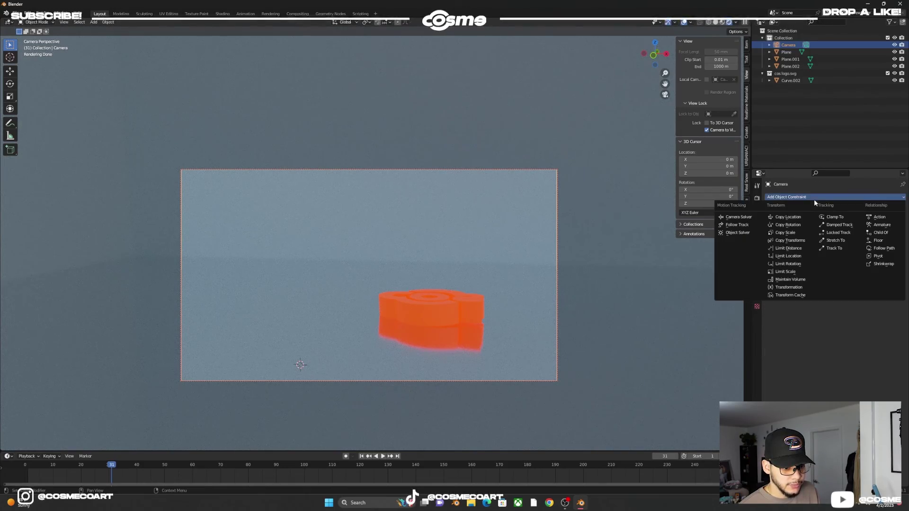
pyautogui.click(842, 249)
pyautogui.click(892, 219)
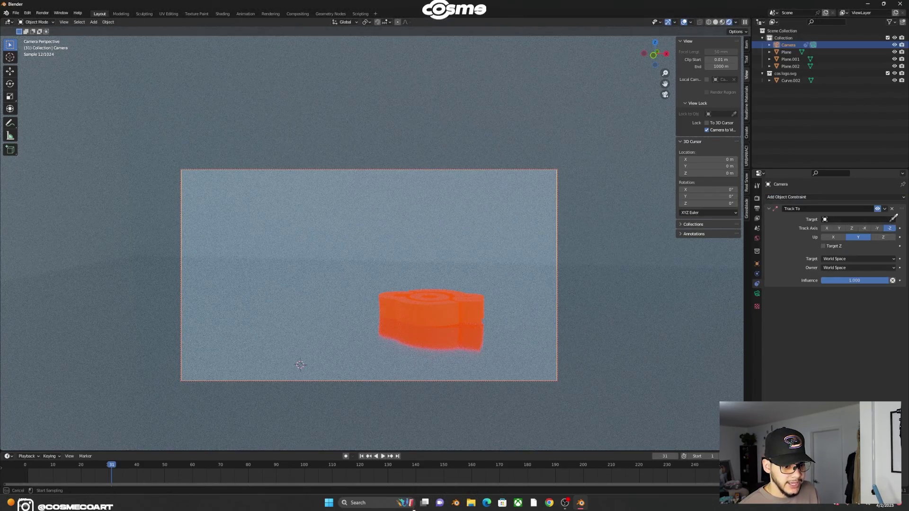
pyautogui.click(466, 290)
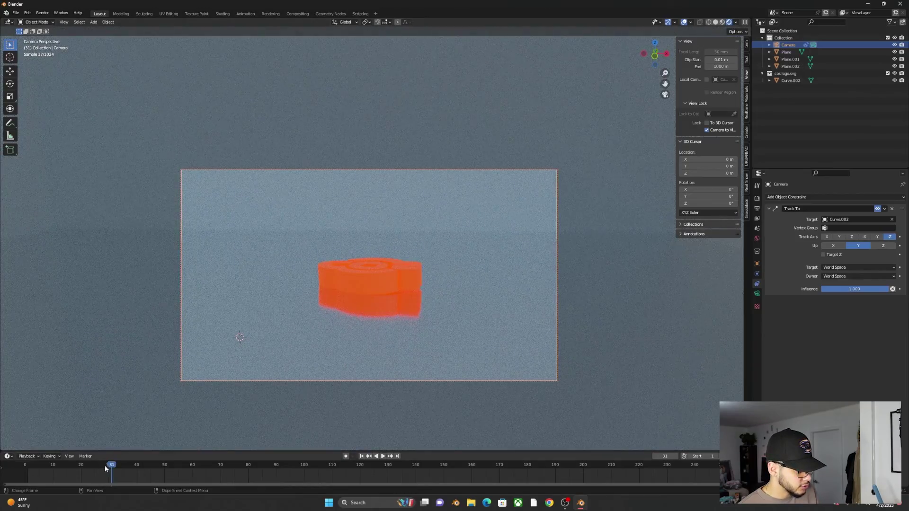
# Play the animation from frame 0 to check how the camera tracks the falling logo
pyautogui.moveTo(115, 467); pyautogui.dragTo(28, 468)
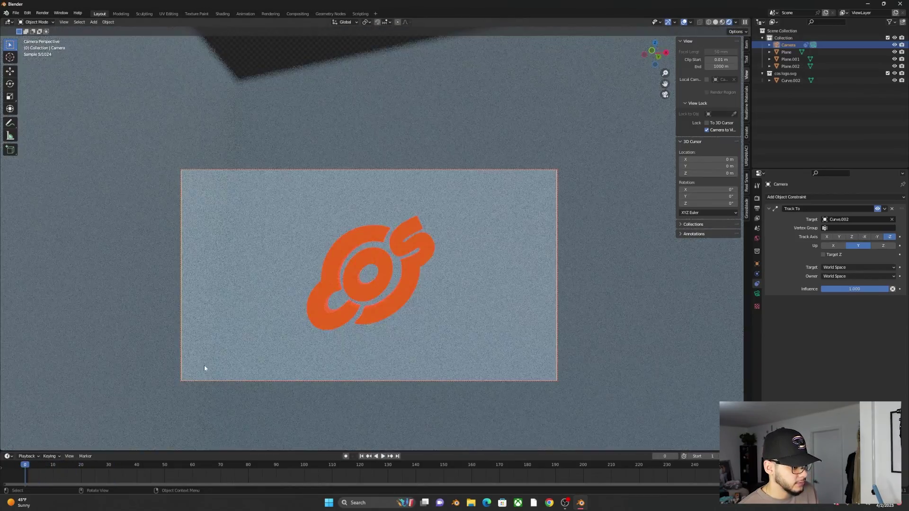
pyautogui.press('space')
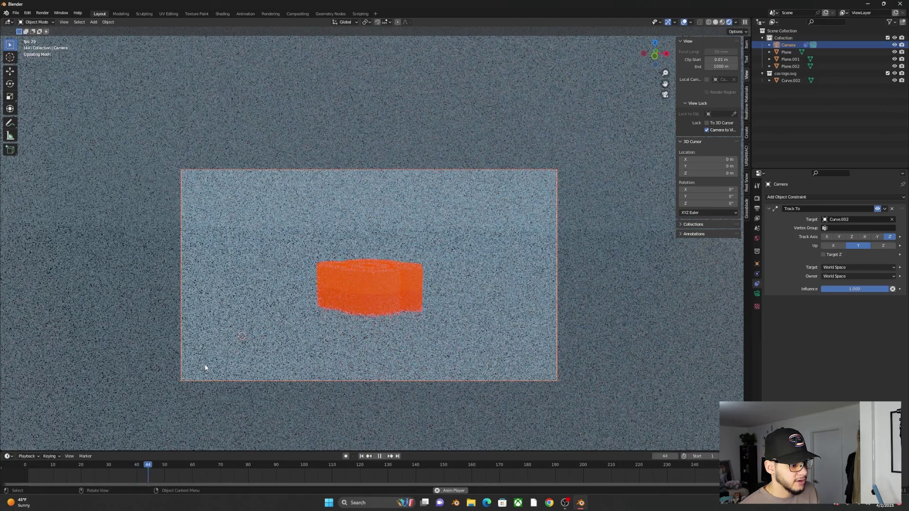
pyautogui.press('space')
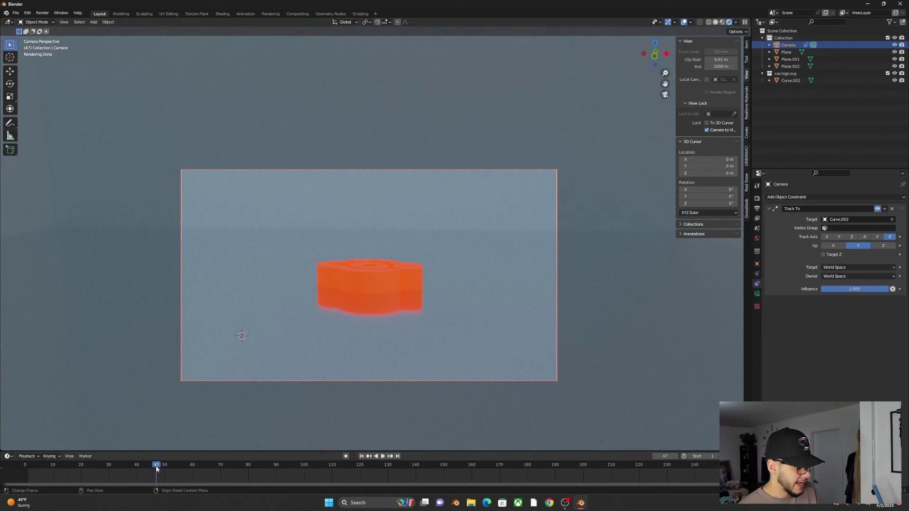
# Return the timeline to frame 0 and create a full copy of the scene
pyautogui.moveTo(156, 469); pyautogui.dragTo(25, 469)
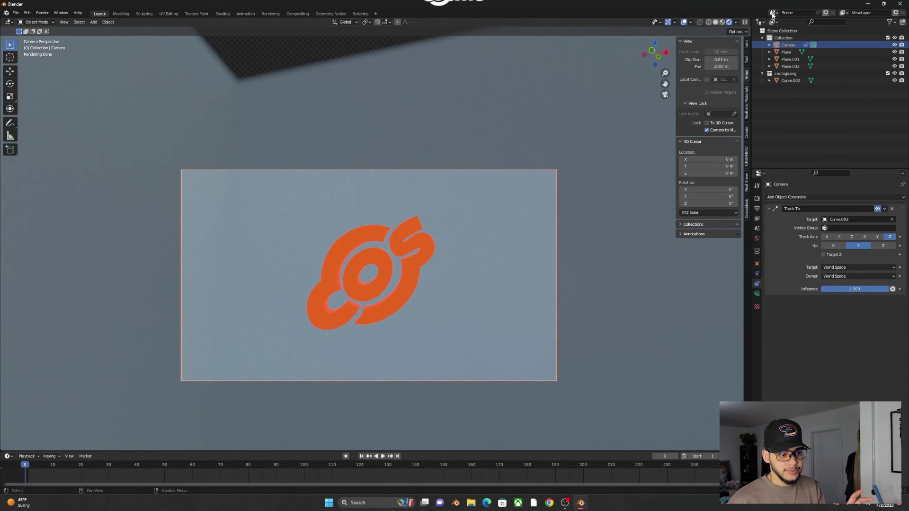
pyautogui.click(825, 13)
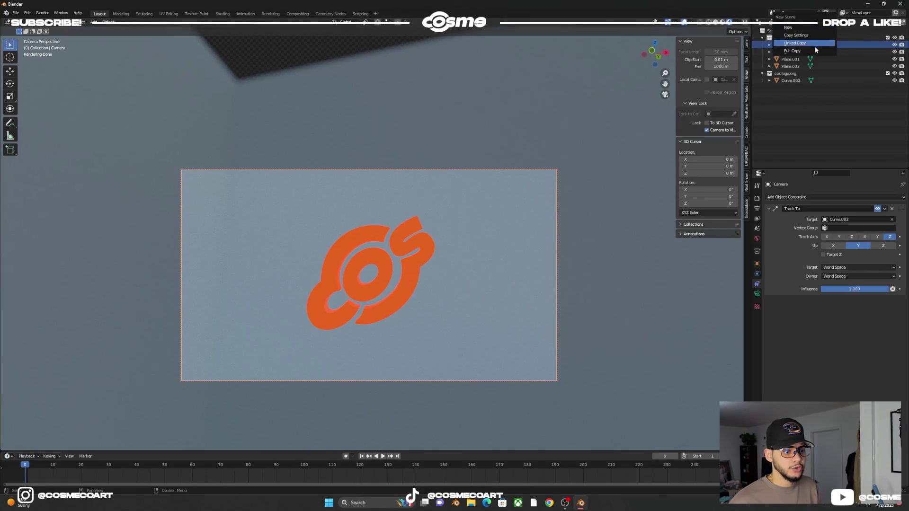
pyautogui.click(814, 51)
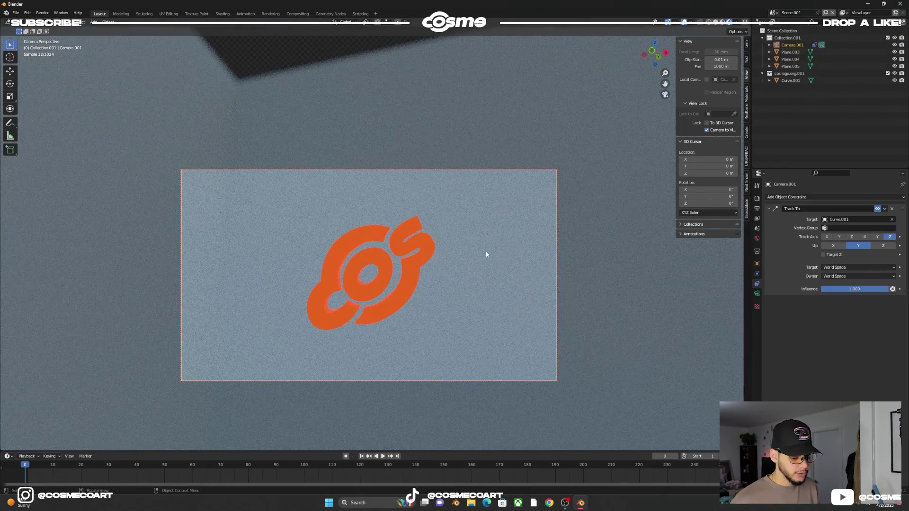
# Leave the camera view in the copied scene and remove the rigid body from the ground plane
pyautogui.press('KP_0')
pyautogui.scroll(-4, 486, 251)
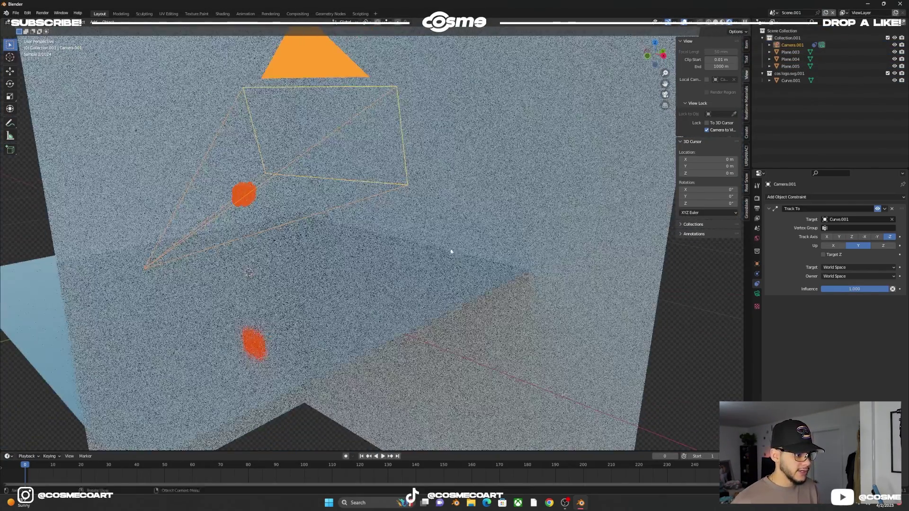
pyautogui.scroll(-6, 451, 251)
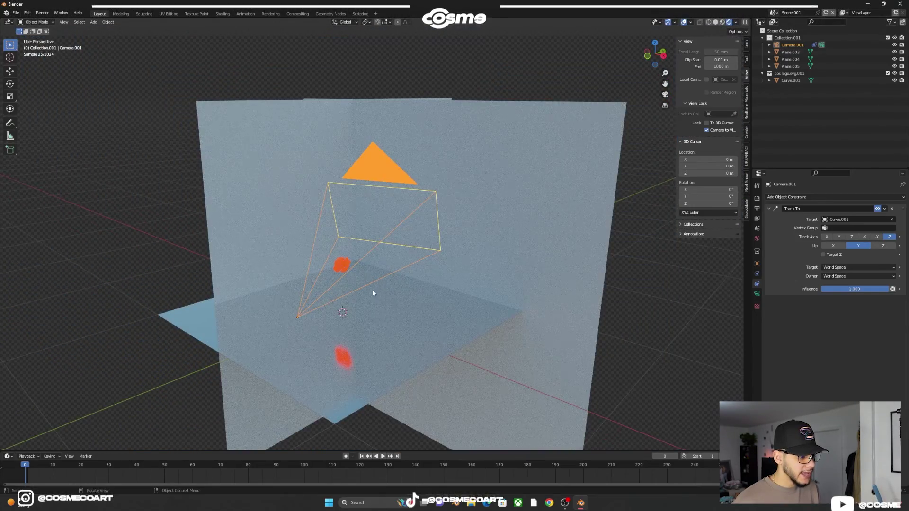
pyautogui.click(373, 293)
pyautogui.scroll(2, 373, 293)
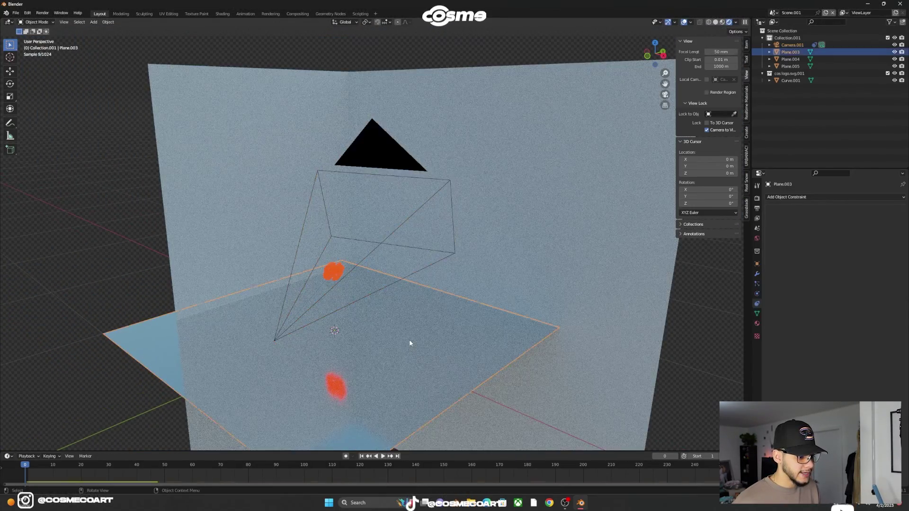
pyautogui.click(757, 294)
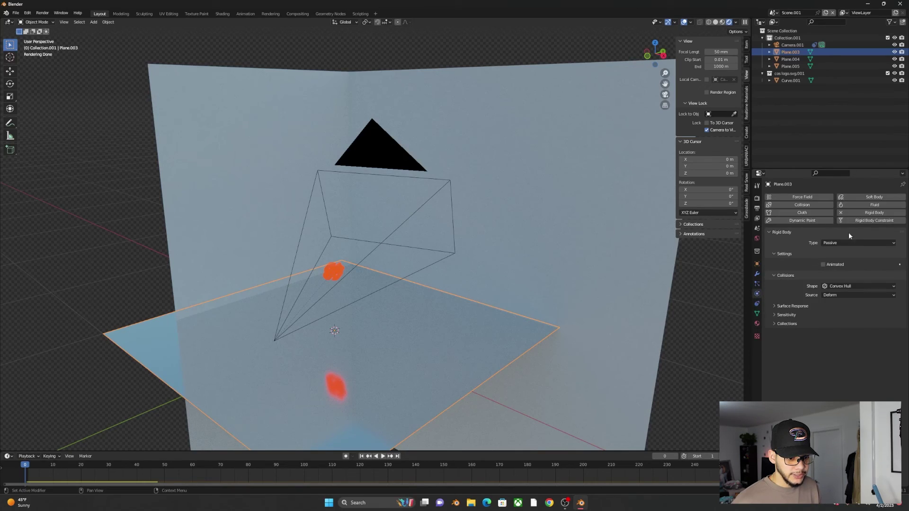
pyautogui.click(841, 213)
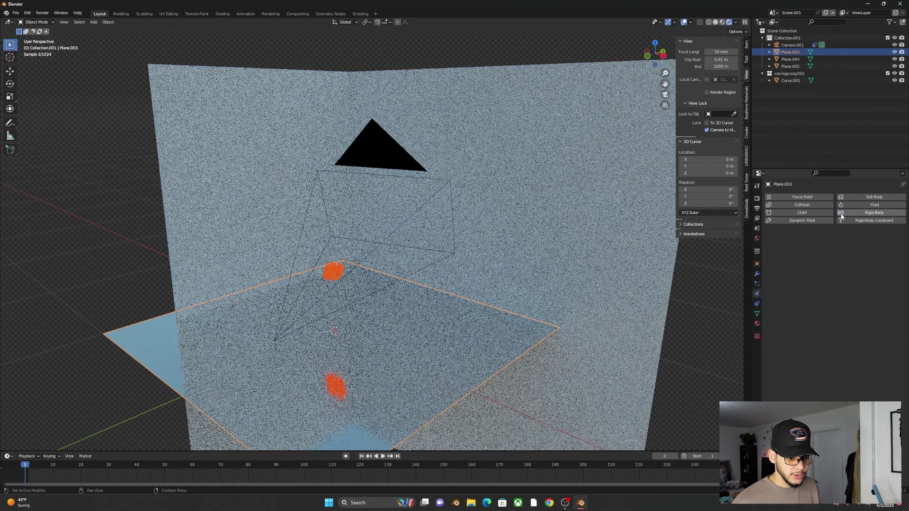
# Remove the rigid body from the logo and rotate the logo about the global X axis so its face points forward
pyautogui.click(336, 270)
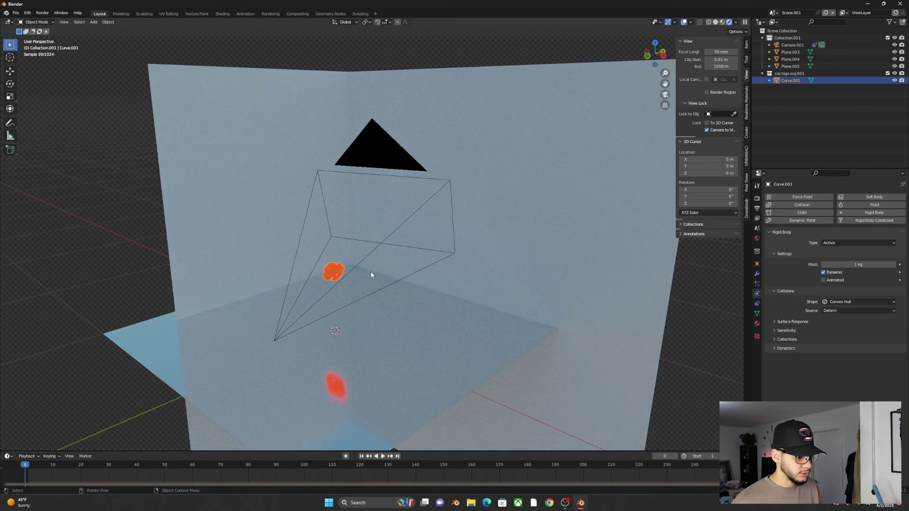
pyautogui.click(841, 213)
pyautogui.moveTo(339, 274); pyautogui.dragTo(379, 271, button='middle')
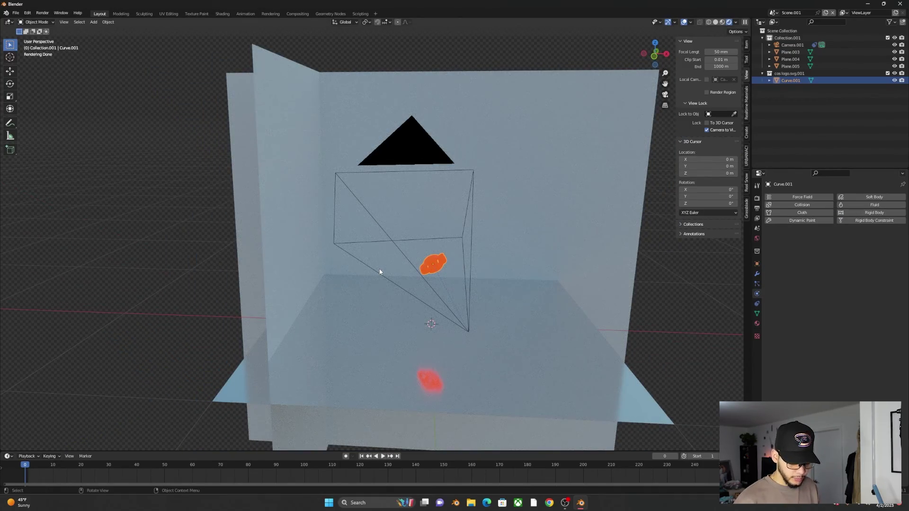
pyautogui.press('KP_Decimal')
pyautogui.scroll(-3, 428, 279)
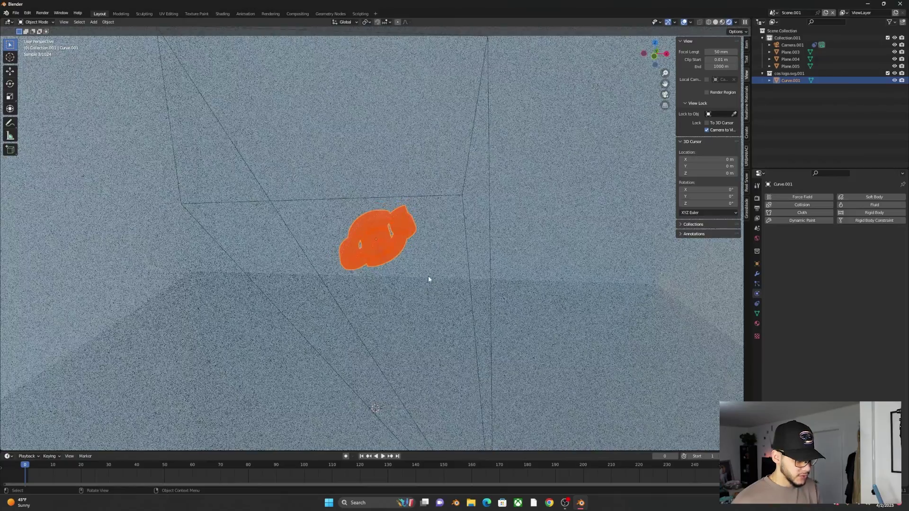
pyautogui.press('r')
pyautogui.press('x')
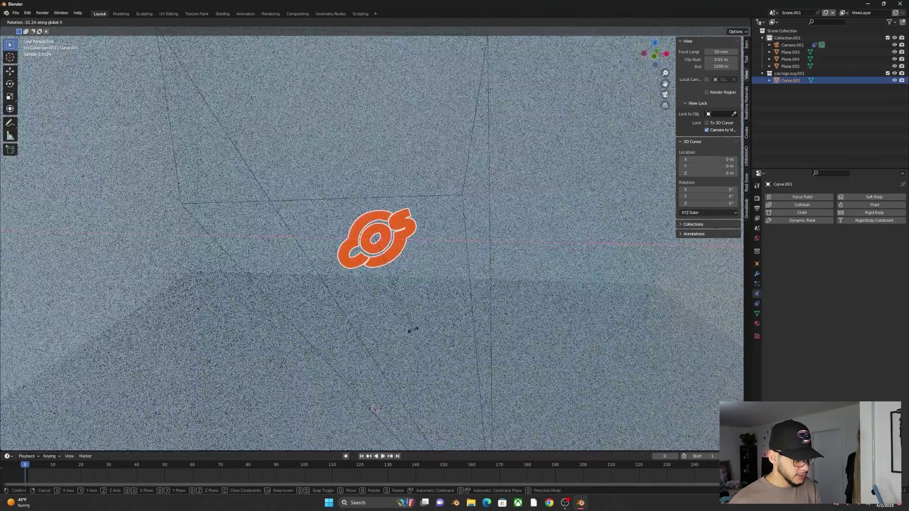
pyautogui.click(437, 333)
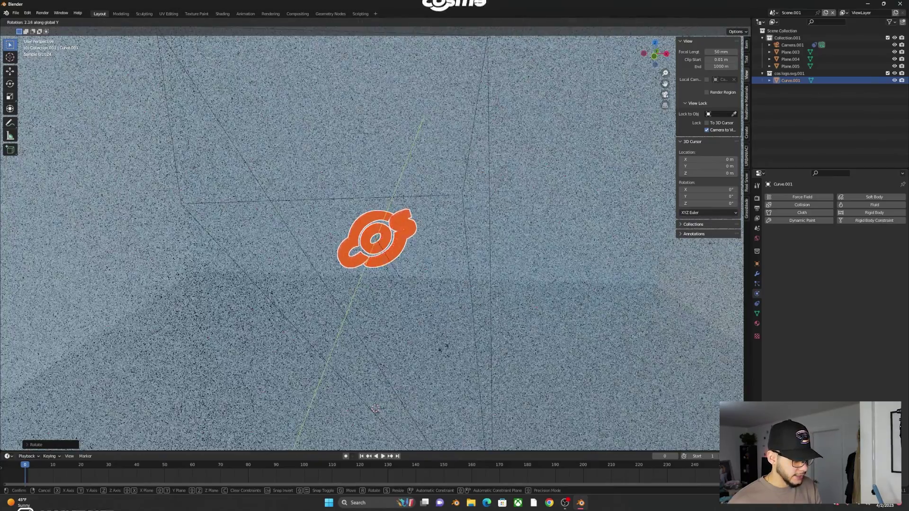
# Fine-tune the logo's rotation about its axes in the right and front orthographic views so it stands upright and level
pyautogui.press('r')
pyautogui.press('x')
pyautogui.click(397, 391)
pyautogui.press('KP_3')
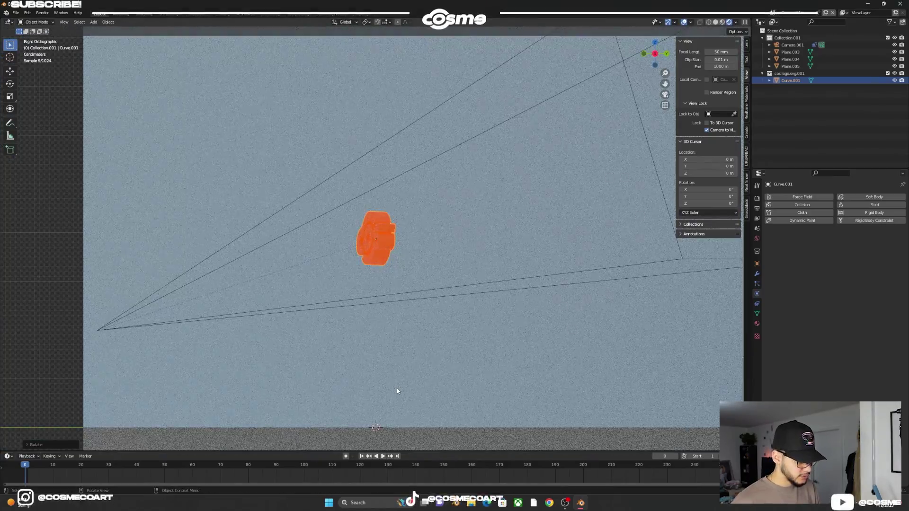
pyautogui.press('r')
pyautogui.press('z')
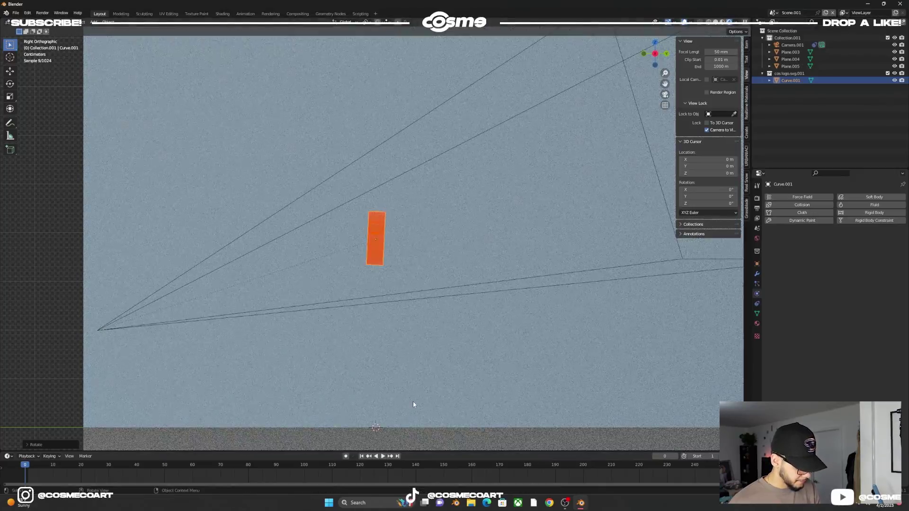
pyautogui.click(413, 401)
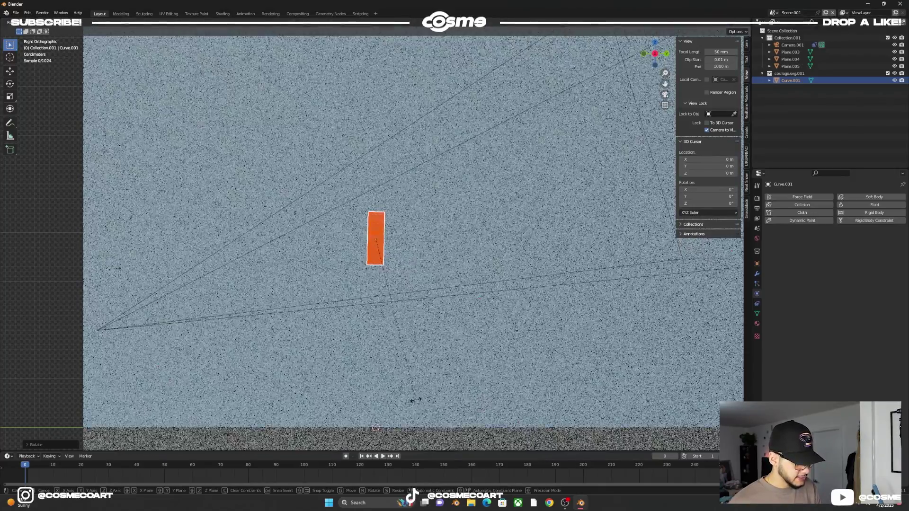
pyautogui.moveTo(417, 398); pyautogui.dragTo(404, 341, button='middle')
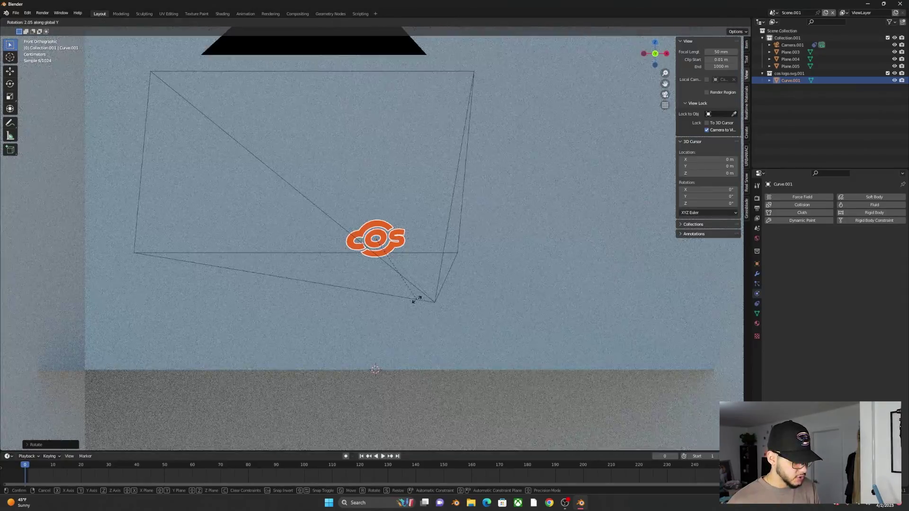
pyautogui.moveTo(421, 274); pyautogui.dragTo(405, 264, button='middle')
# Lower the logo along the Z axis so it floats closer to the floor
pyautogui.press('g')
pyautogui.press('z')
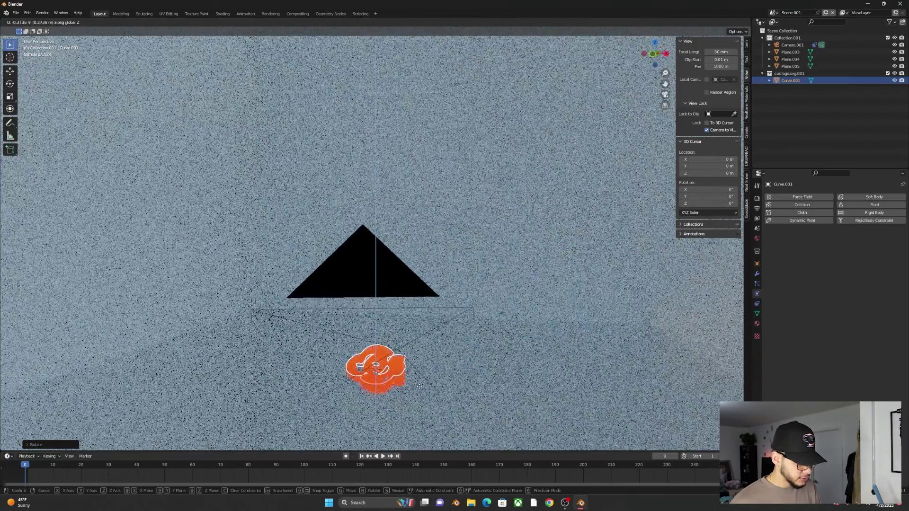
pyautogui.click(421, 358)
# Insert a Location keyframe for the logo at frame 0
pyautogui.moveTo(421, 359); pyautogui.dragTo(426, 345, button='middle')
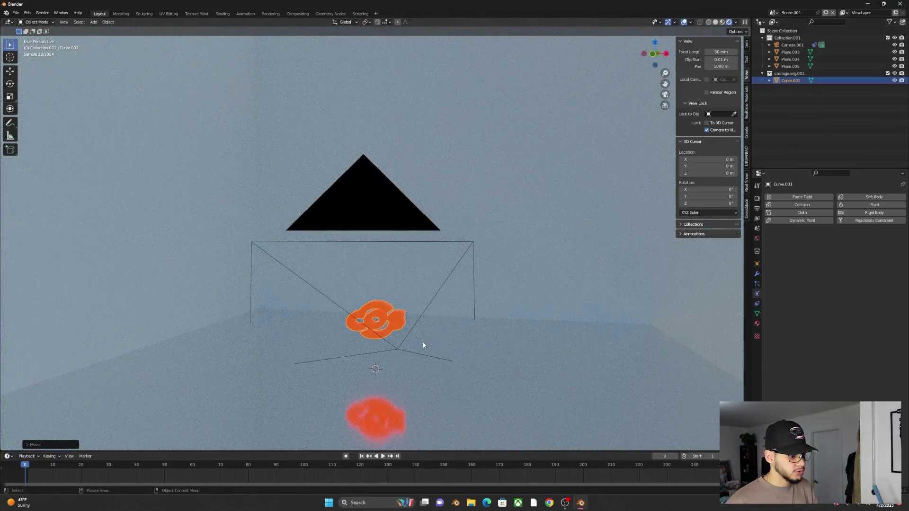
pyautogui.scroll(4, 411, 342)
pyautogui.moveTo(417, 320); pyautogui.dragTo(386, 251, button='middle')
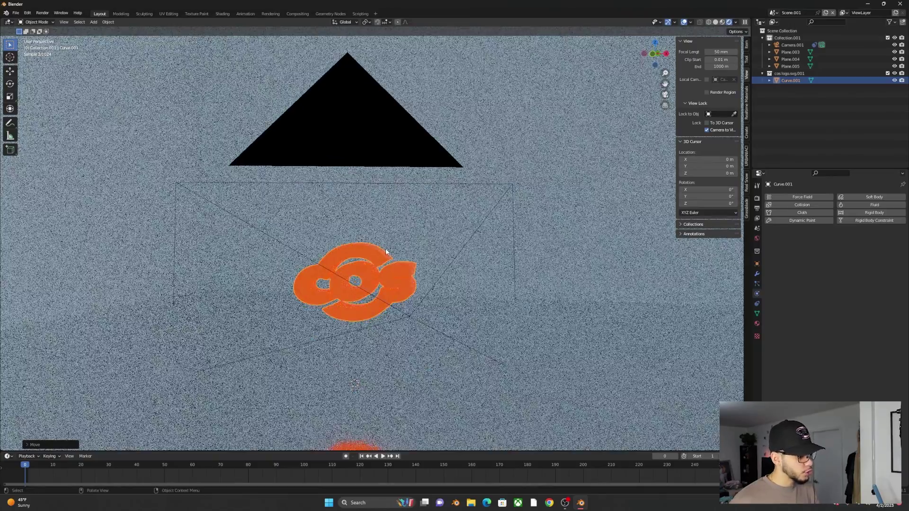
pyautogui.press('i')
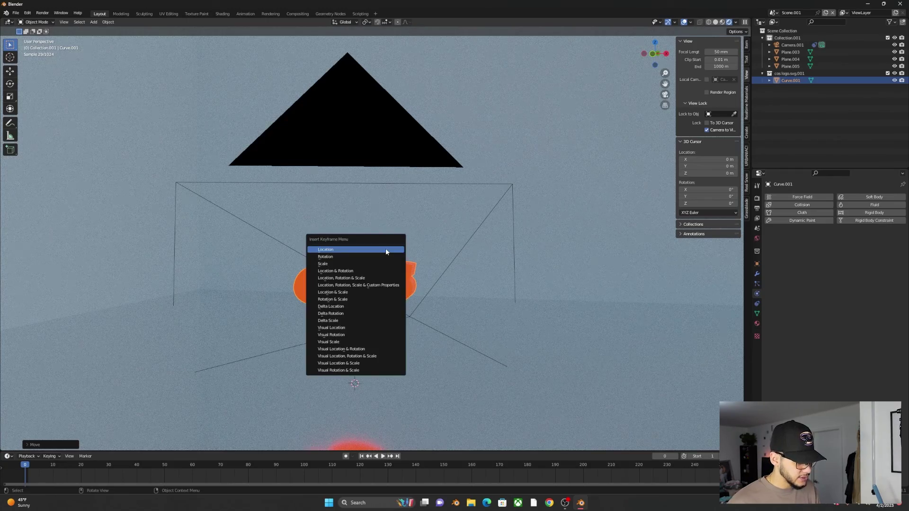
pyautogui.click(386, 249)
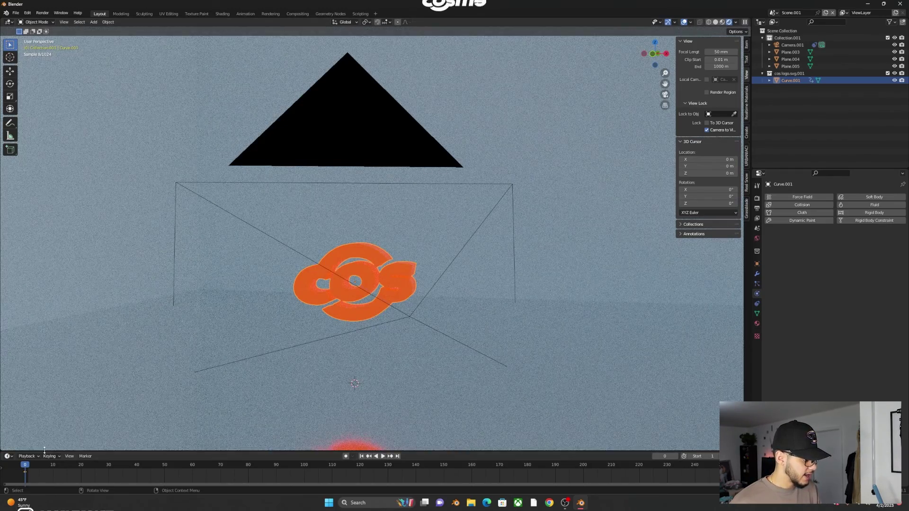
# Switch the timeline area to an enlarged Graph Editor and add a Noise modifier to the logo's Z Location curve
pyautogui.click(11, 456)
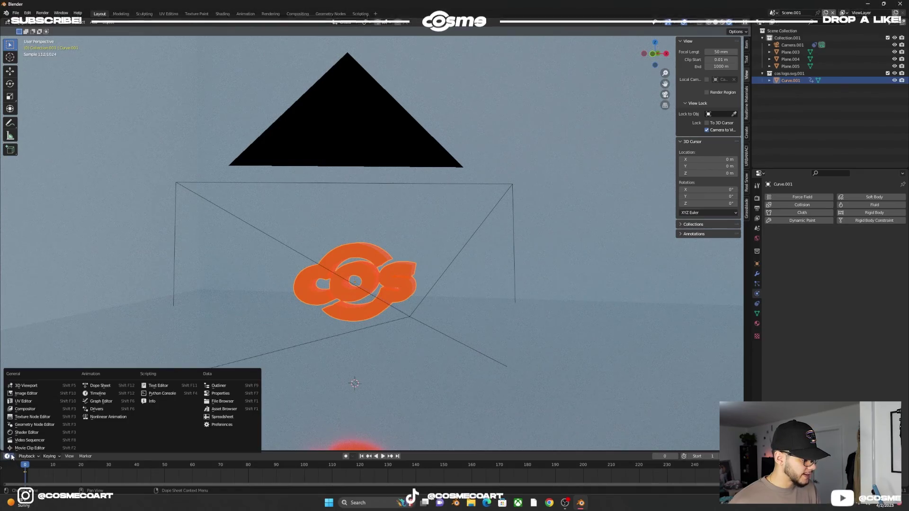
pyautogui.click(101, 401)
pyautogui.moveTo(148, 450); pyautogui.dragTo(120, 366)
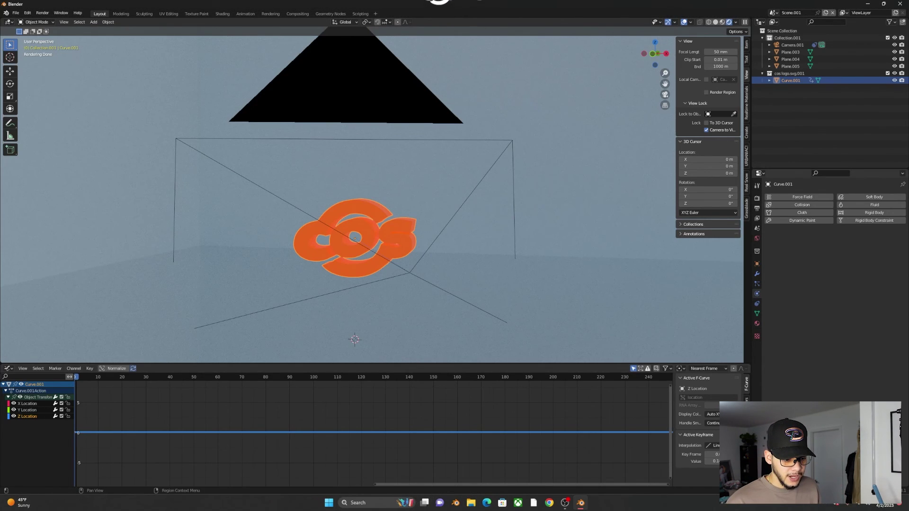
pyautogui.click(747, 407)
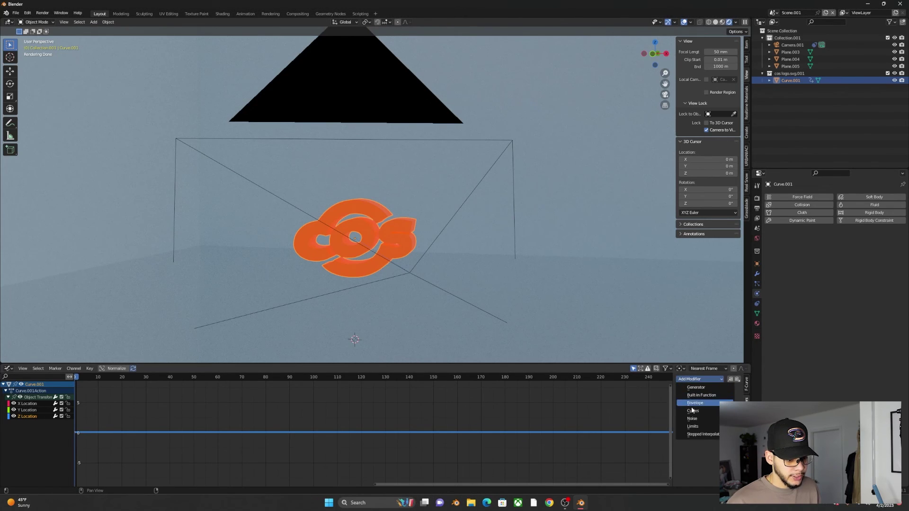
pyautogui.click(693, 419)
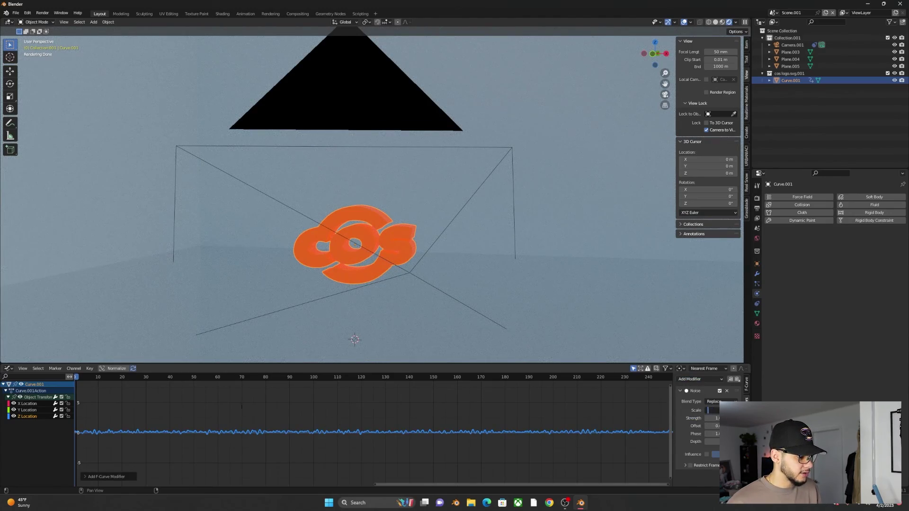
# Play the animation to check the noise motion and bring the playhead back near the start
pyautogui.press('space')
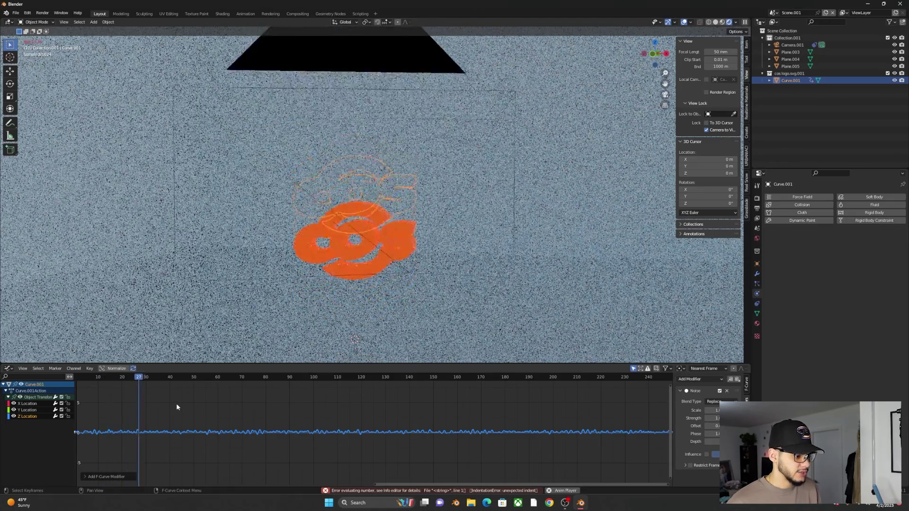
pyautogui.press('space')
pyautogui.moveTo(183, 379); pyautogui.dragTo(78, 382)
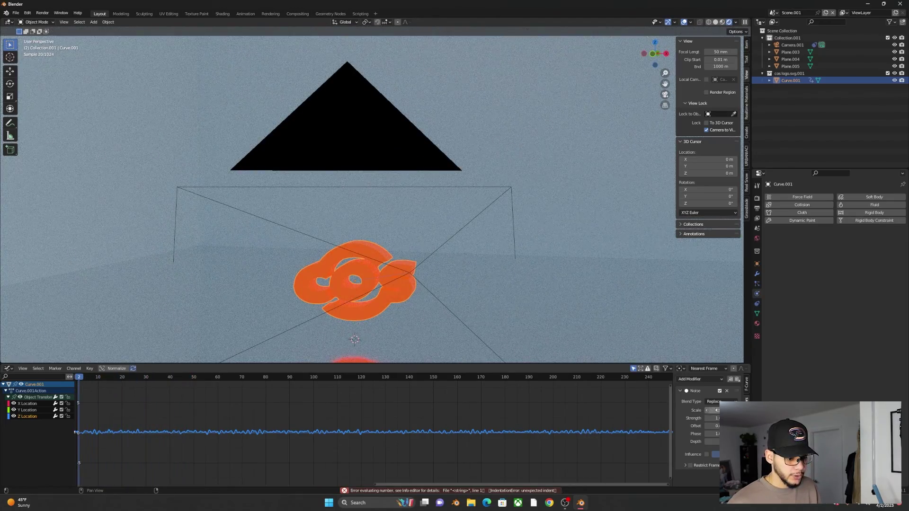
# Raise the Noise modifier's scale to about 29 and lower its strength for slow, gentle floating, previewing playback between adjustments
pyautogui.moveTo(717, 410); pyautogui.dragTo(698, 418)
pyautogui.press('space')
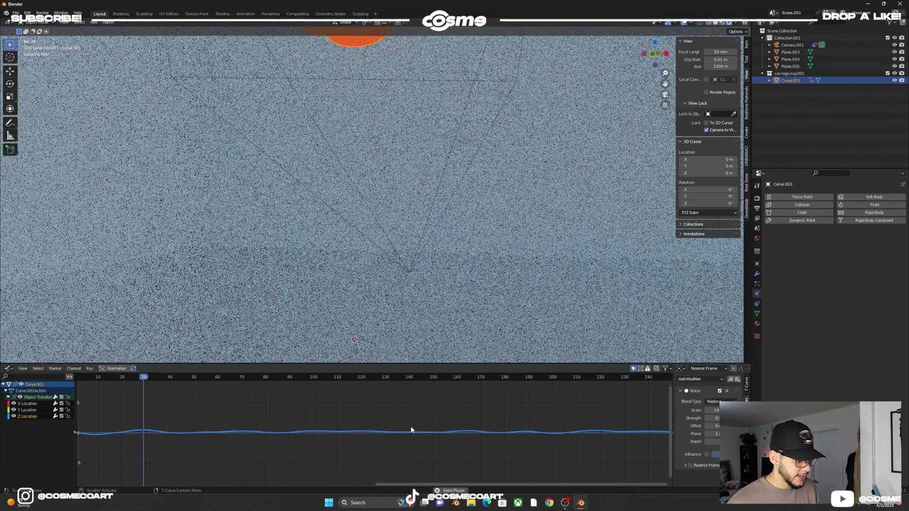
pyautogui.press('space')
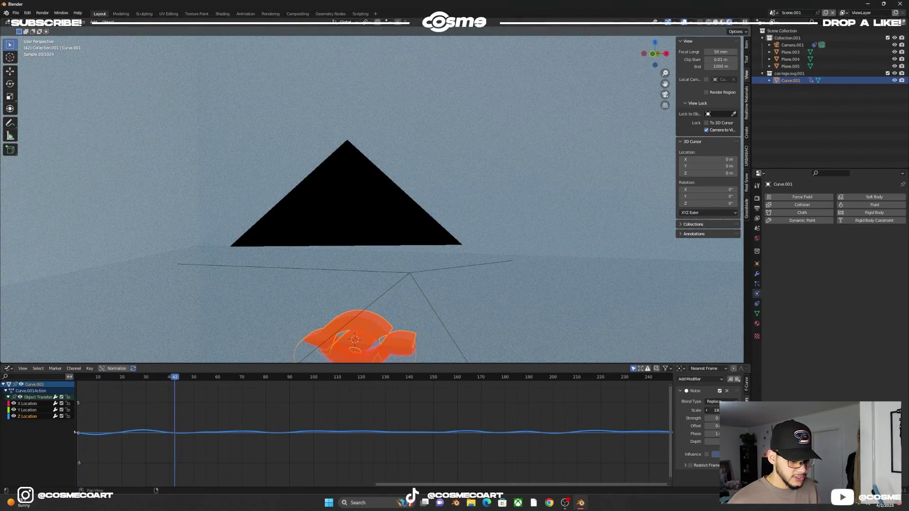
pyautogui.moveTo(712, 410)
pyautogui.mouseDown()
pyautogui.moveTo(726, 410)
pyautogui.moveTo(702, 418)
pyautogui.mouseUp()
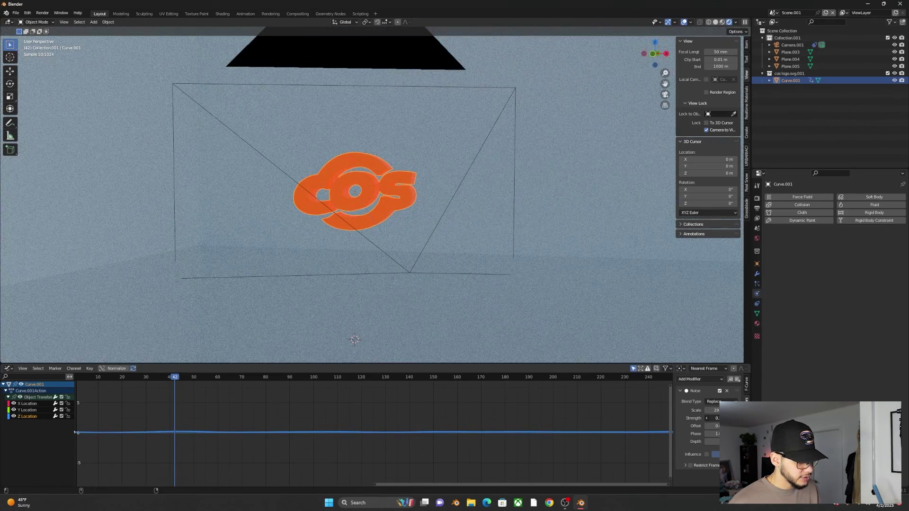
pyautogui.press('space')
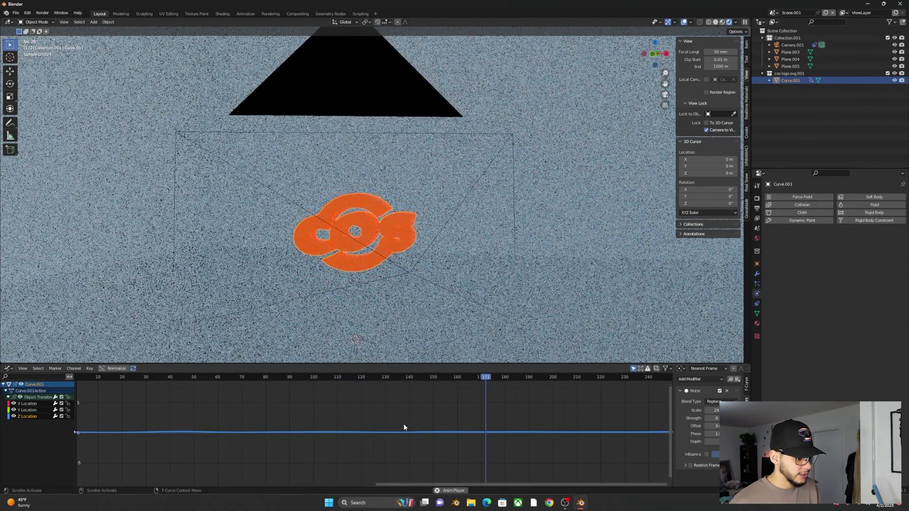
pyautogui.press('space')
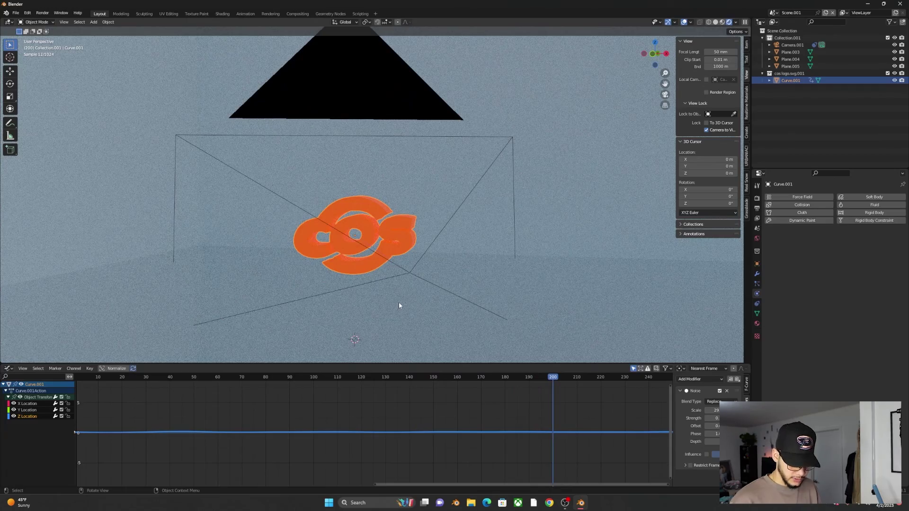
# Play the floating logo animation through the camera view to check the motion
pyautogui.press('KP_0')
pyautogui.press('space')
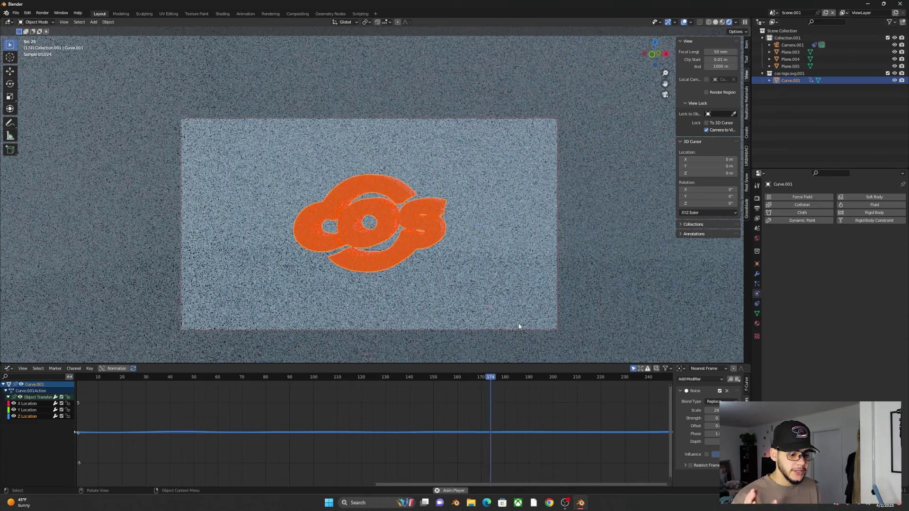
pyautogui.press('space')
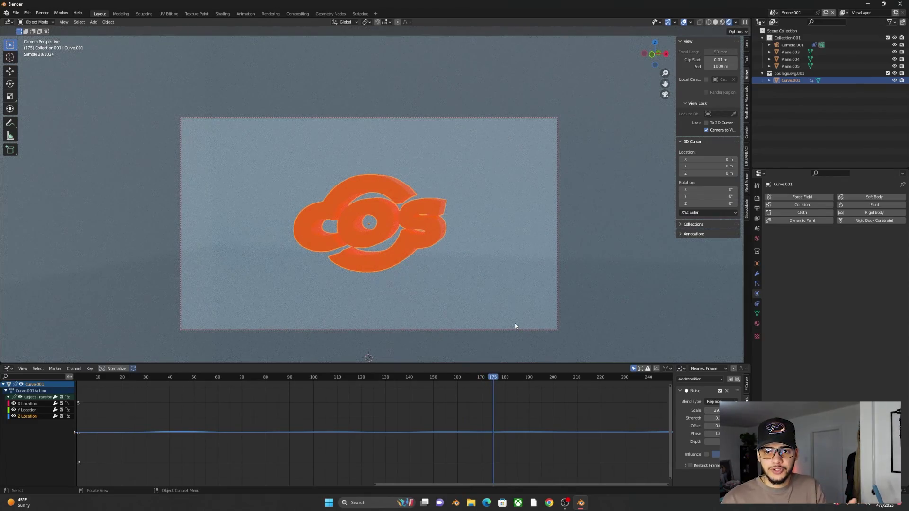
# Change the Graph Editor area back to the Timeline and return to frame 1
pyautogui.moveTo(498, 376); pyautogui.dragTo(186, 420)
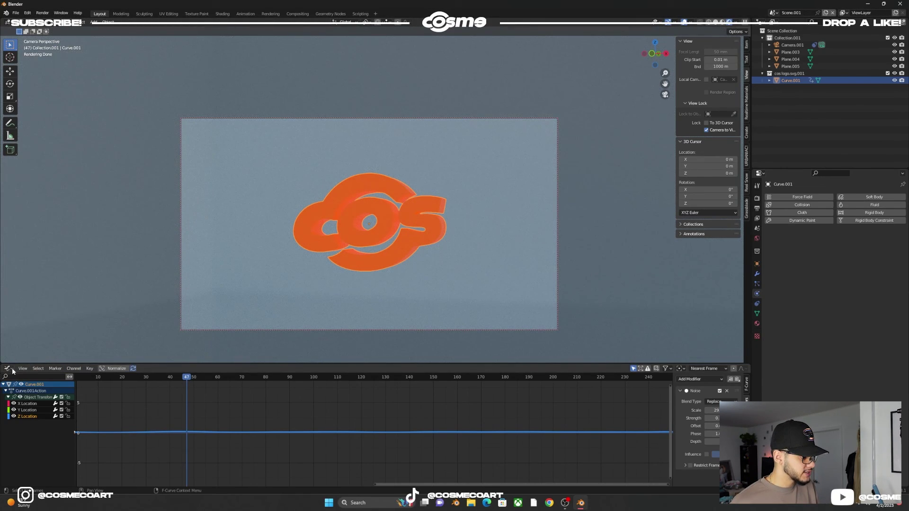
pyautogui.click(8, 369)
pyautogui.click(7, 369)
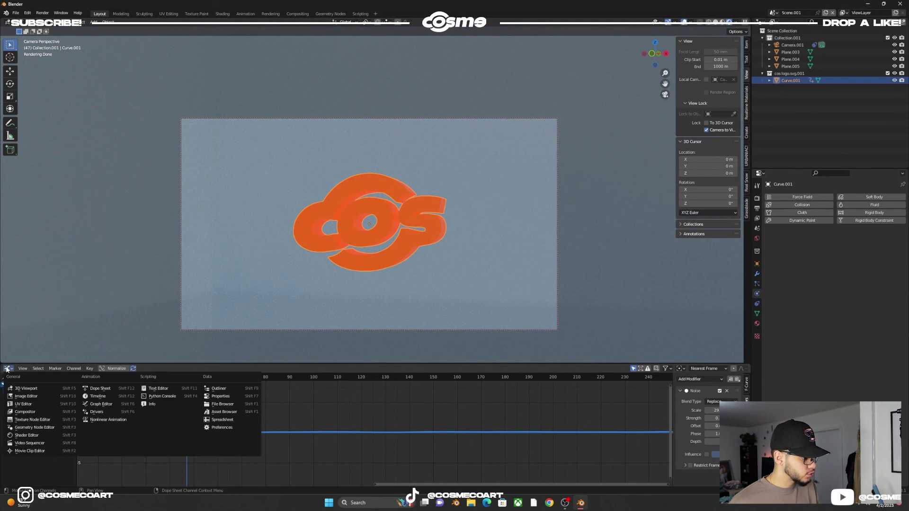
pyautogui.click(100, 396)
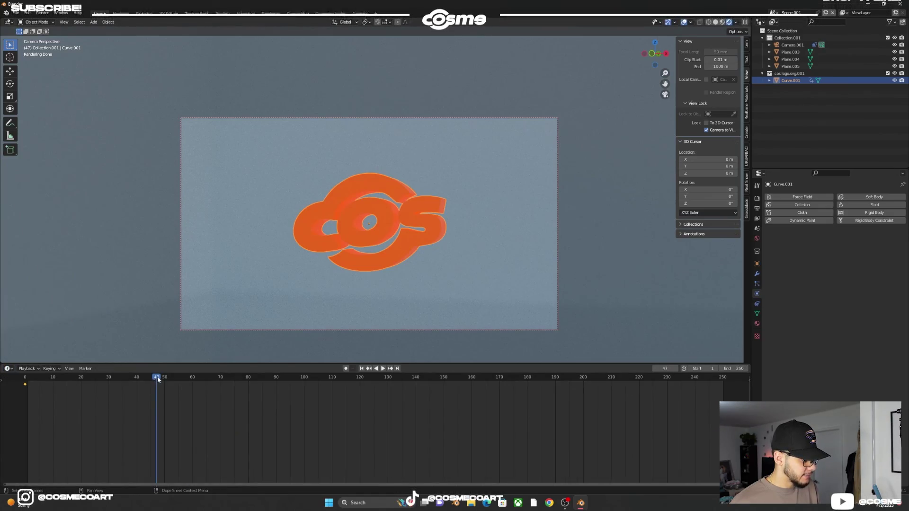
pyautogui.moveTo(157, 380); pyautogui.dragTo(35, 378)
pyautogui.click(362, 369)
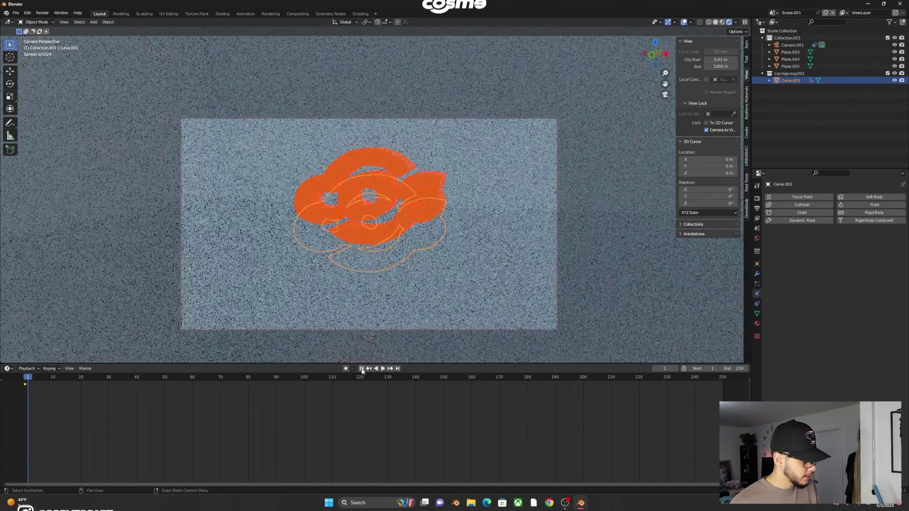
# Display the logo's object transform properties and apply its rotation
pyautogui.click(757, 264)
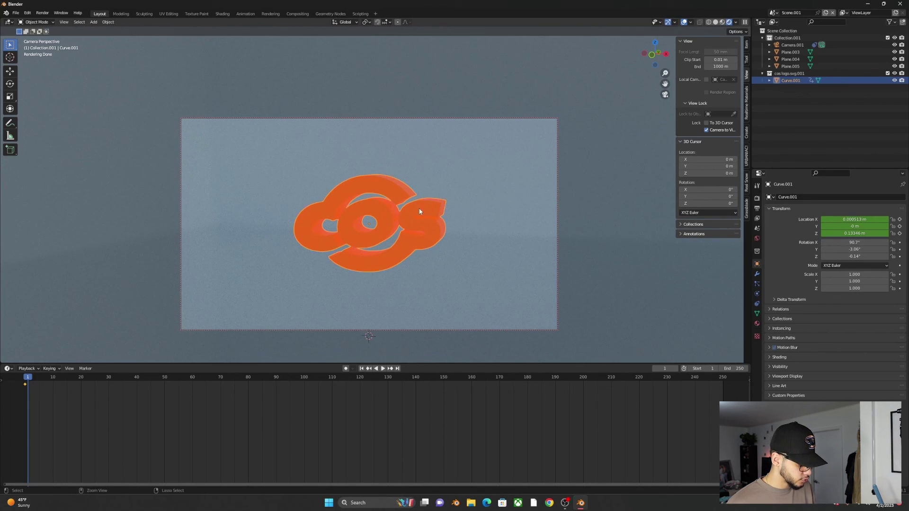
pyautogui.hotkey('ctrl', 'a')
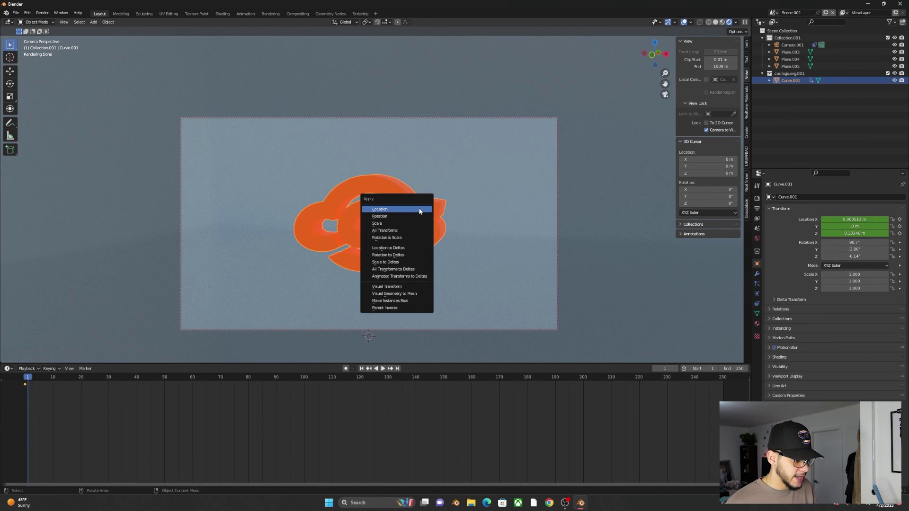
pyautogui.click(397, 218)
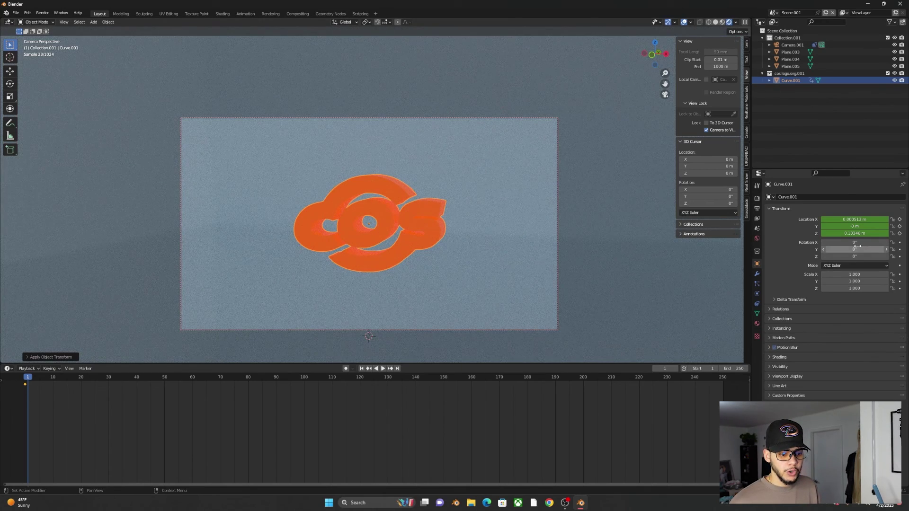
# Keyframe the logo's Z rotation at 0° on frame 1 and at 360° on frame 100
pyautogui.click(899, 257)
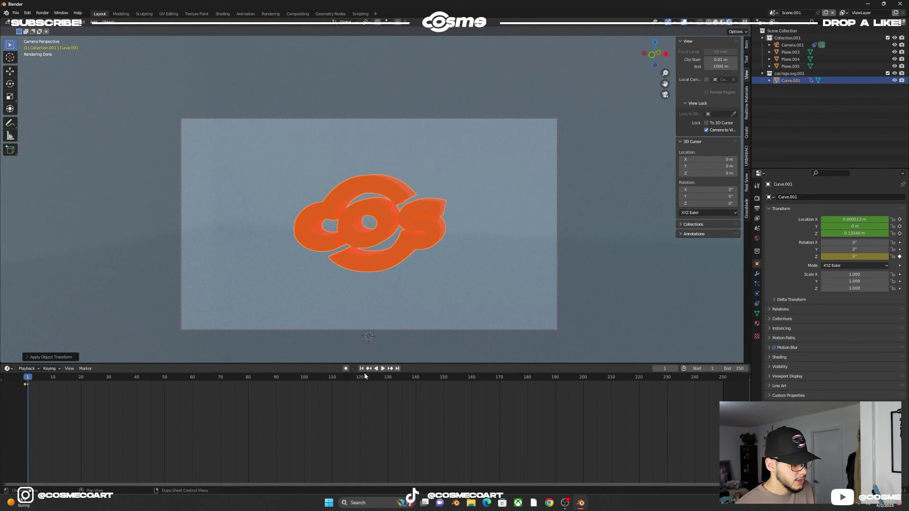
pyautogui.moveTo(28, 379); pyautogui.dragTo(305, 382)
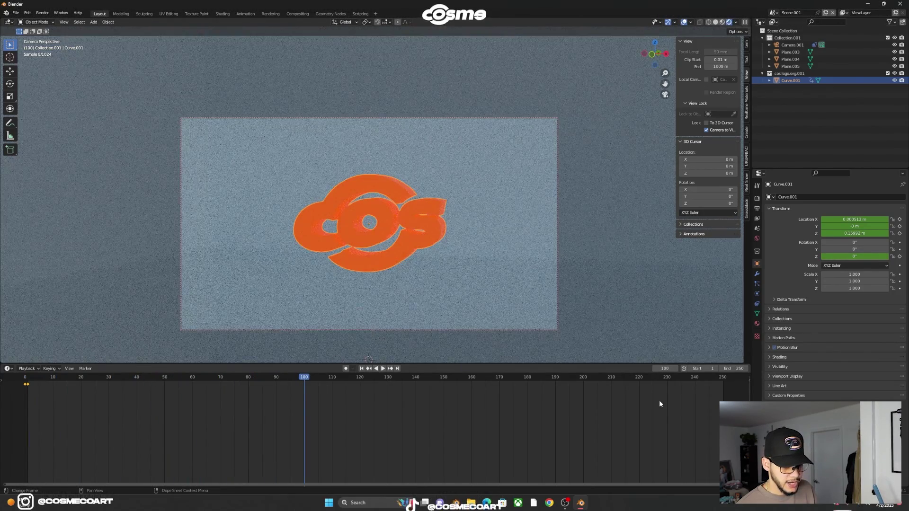
pyautogui.click(839, 257)
pyautogui.write('360')
pyautogui.press('Return')
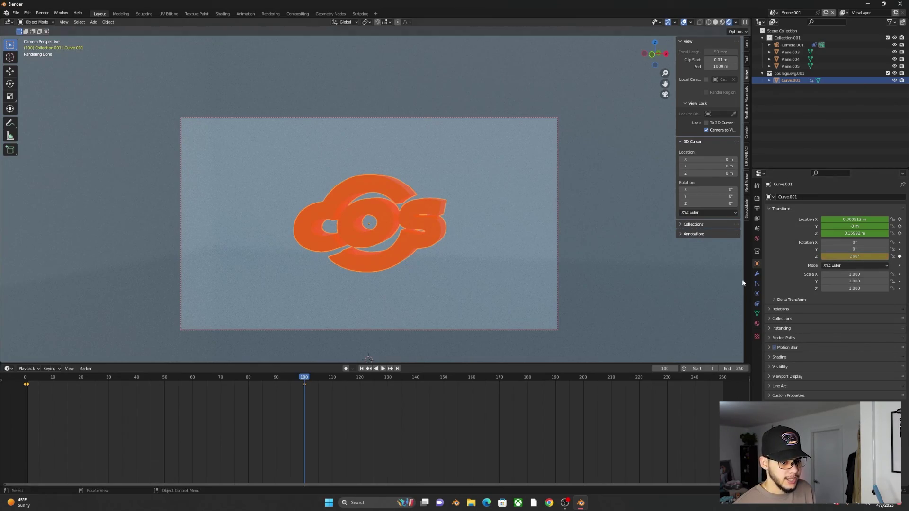
# Set the scene's end frame to 100 and play the logo's spin from frame 0
pyautogui.moveTo(306, 377); pyautogui.dragTo(24, 386)
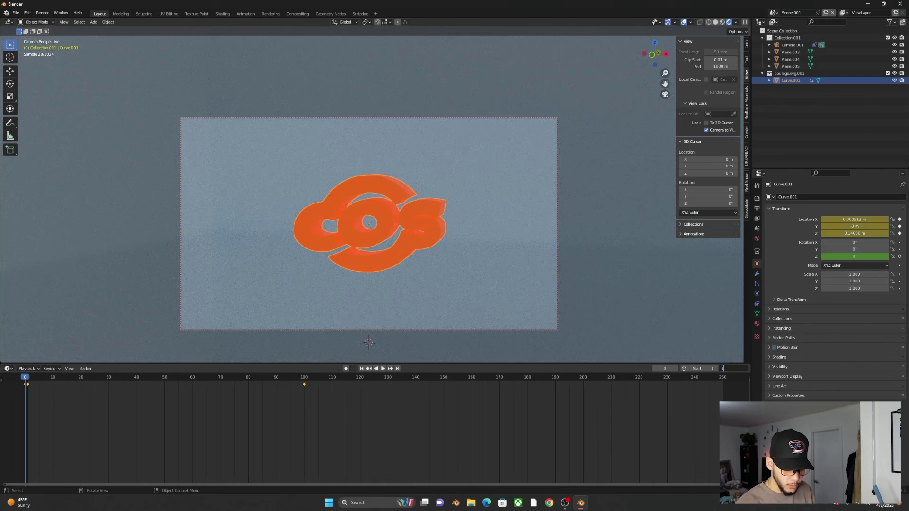
pyautogui.press('Return')
pyautogui.press('space')
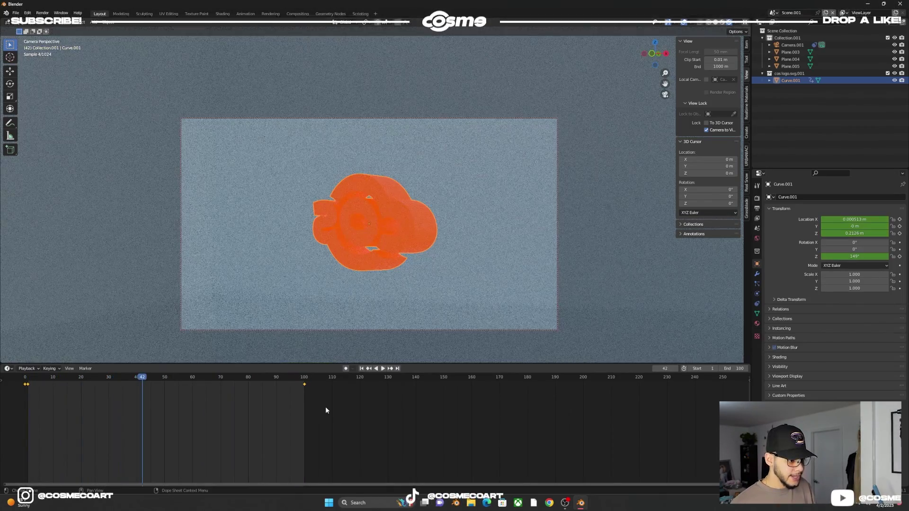
pyautogui.press('space')
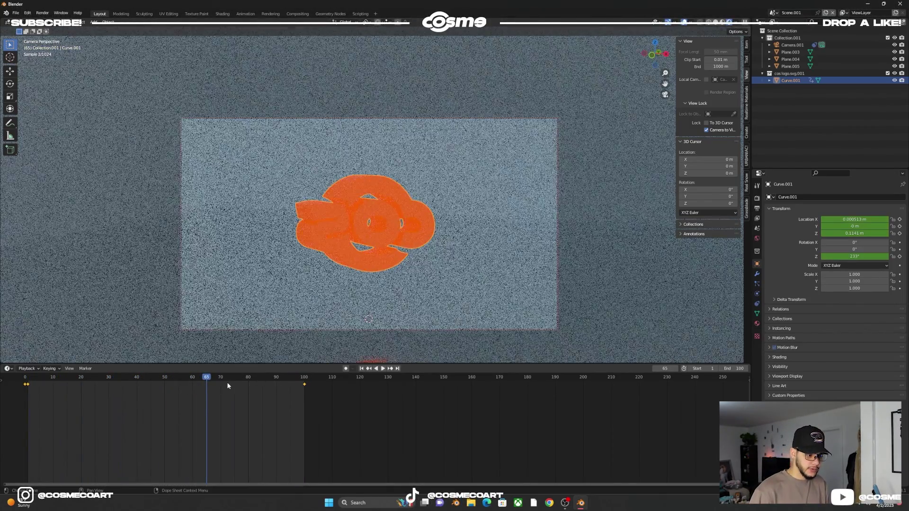